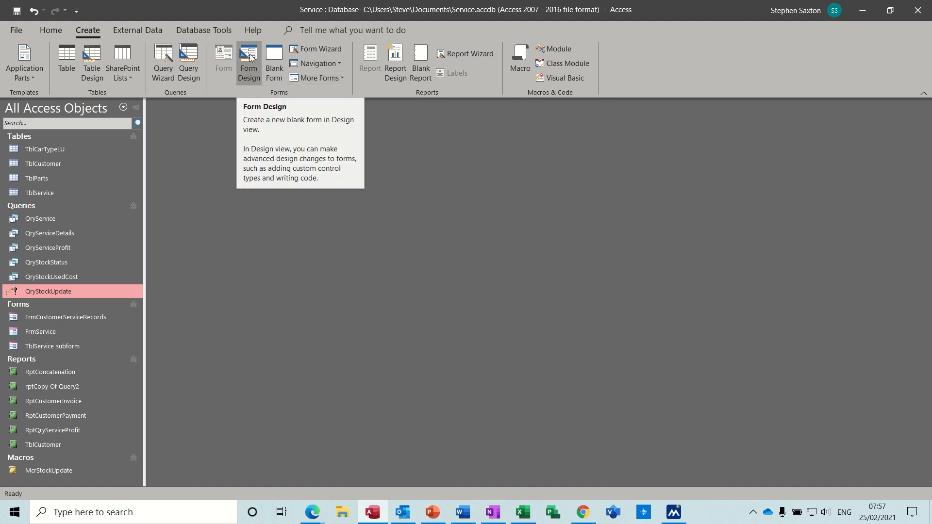
# Create a blank form in Design view and enlarge its detail area to about 19.5 wide by 12.5 high on the rulers.
pyautogui.click(250, 59)
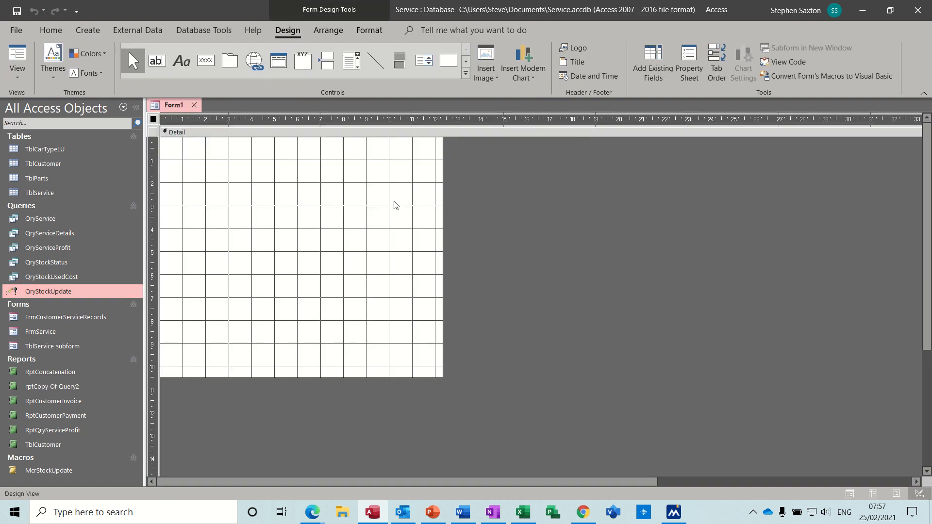
pyautogui.click(690, 73)
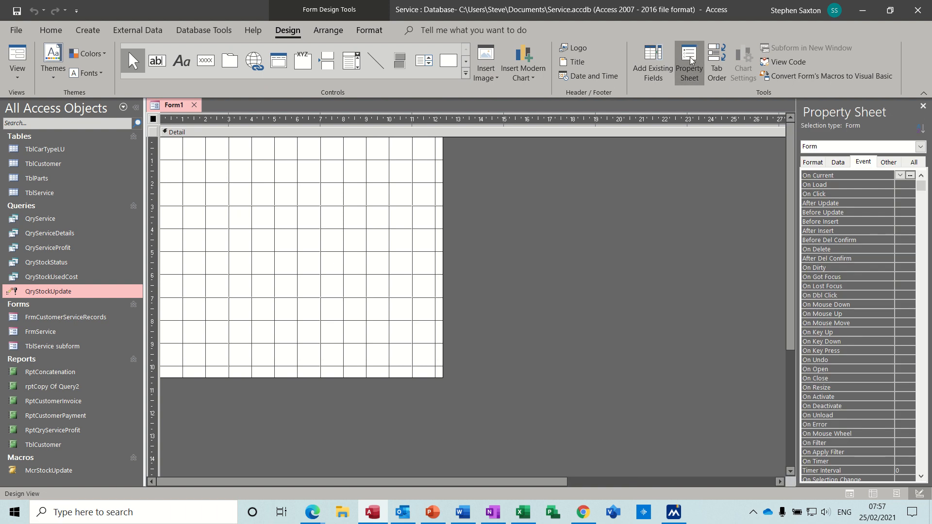
pyautogui.click(689, 56)
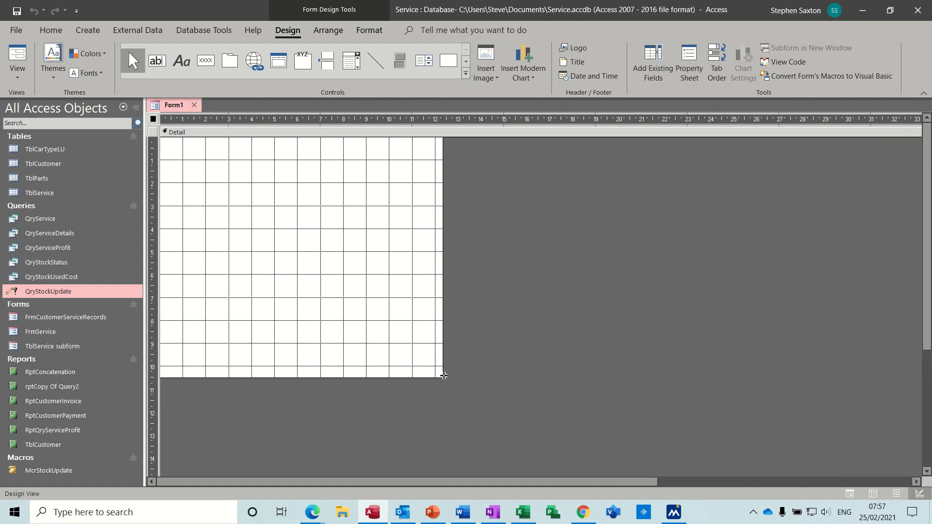
pyautogui.moveTo(444, 375); pyautogui.dragTo(607, 423)
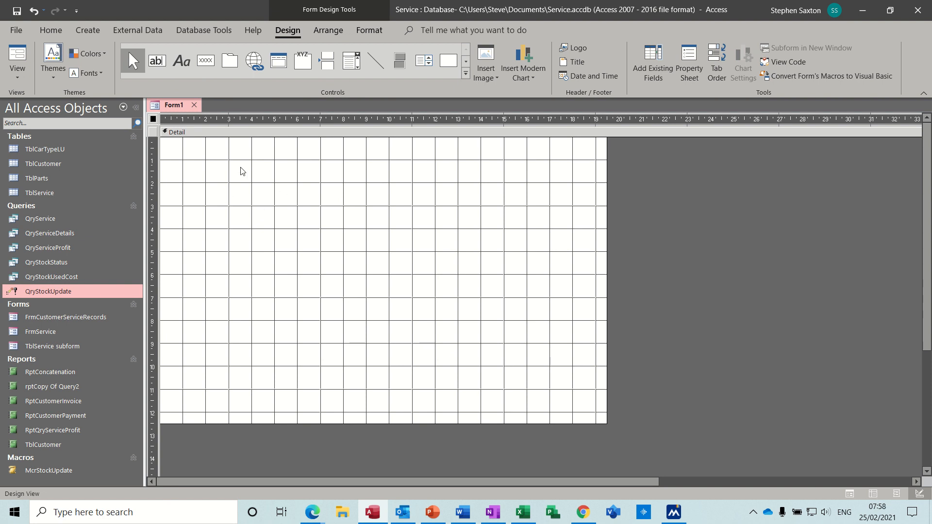
# Add a command button near the form's upper-left corner that opens the FrmCustomerServiceRecords form and shows all its records.
pyautogui.click(205, 61)
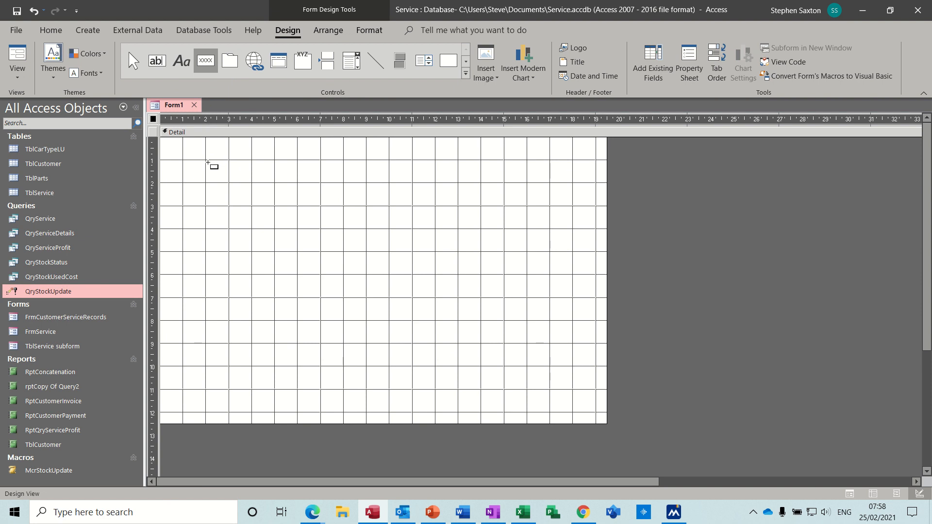
pyautogui.moveTo(208, 161); pyautogui.dragTo(315, 191)
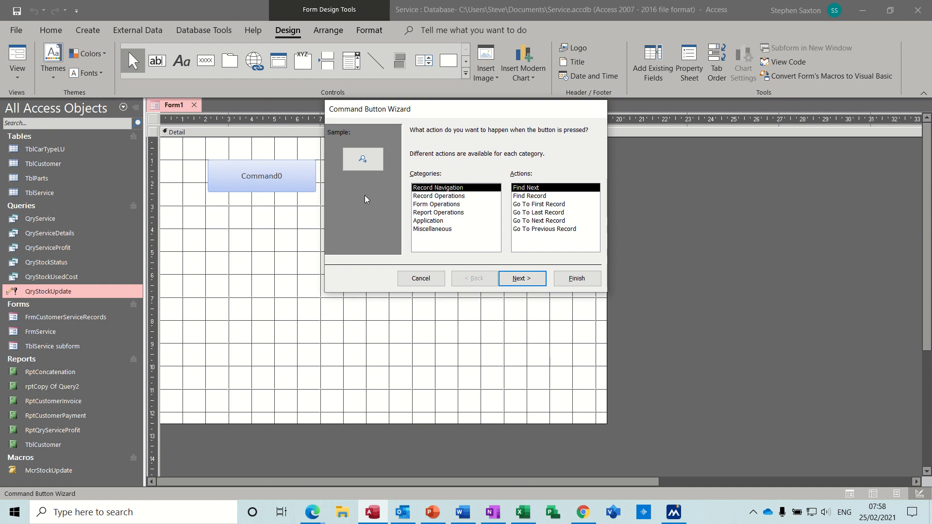
pyautogui.click(443, 206)
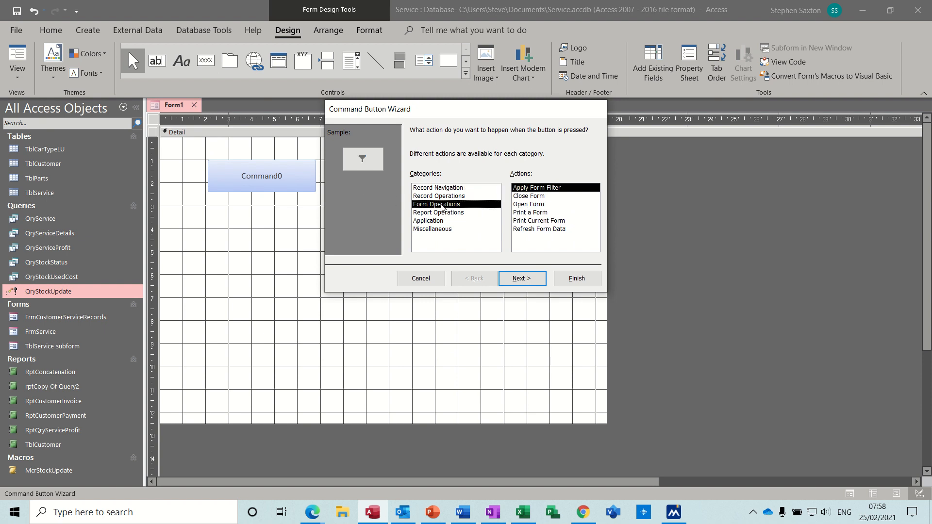
pyautogui.click(530, 205)
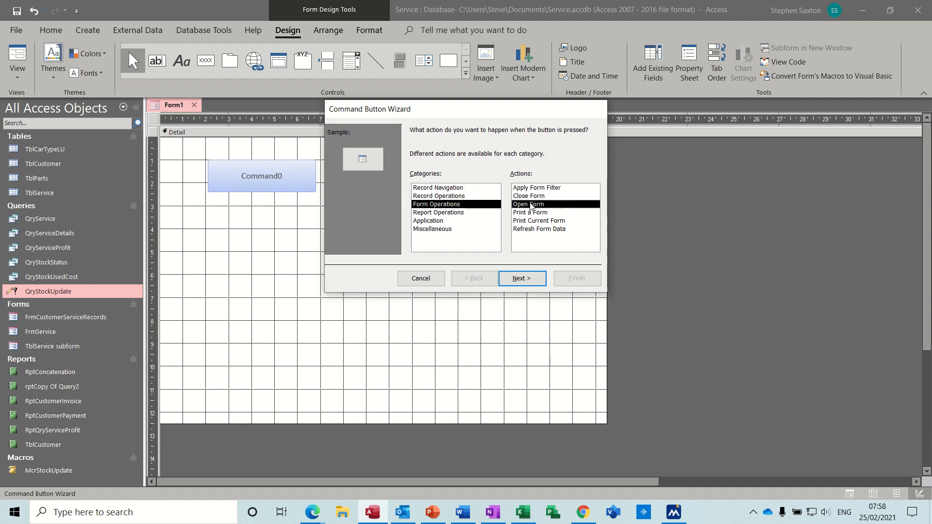
pyautogui.click(524, 280)
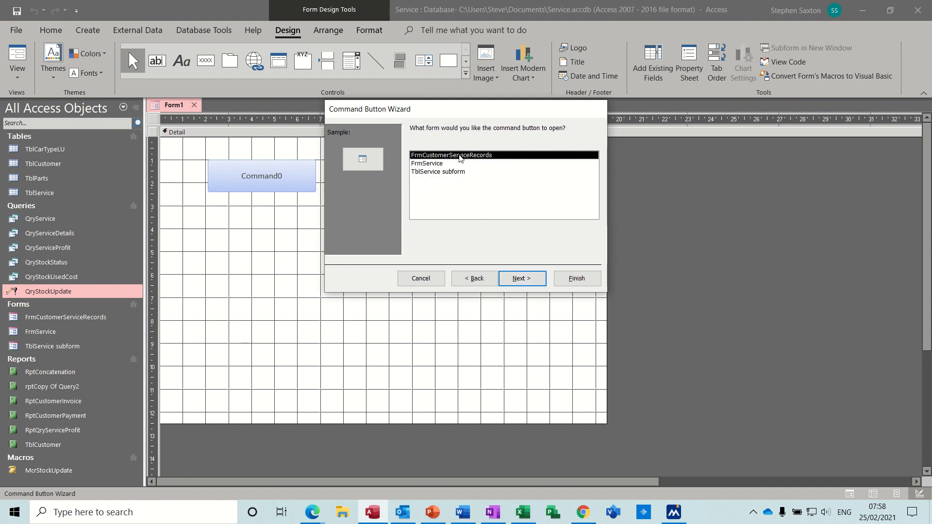
pyautogui.click(522, 283)
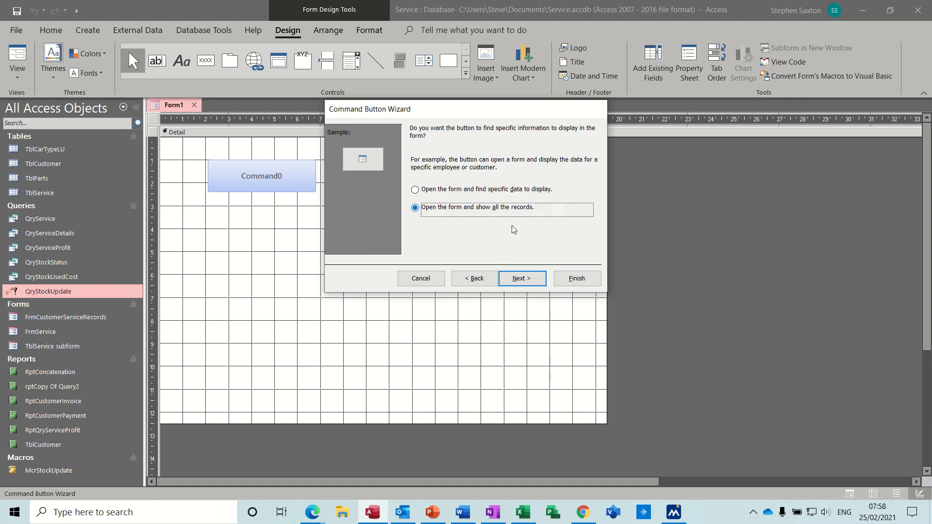
pyautogui.click(523, 282)
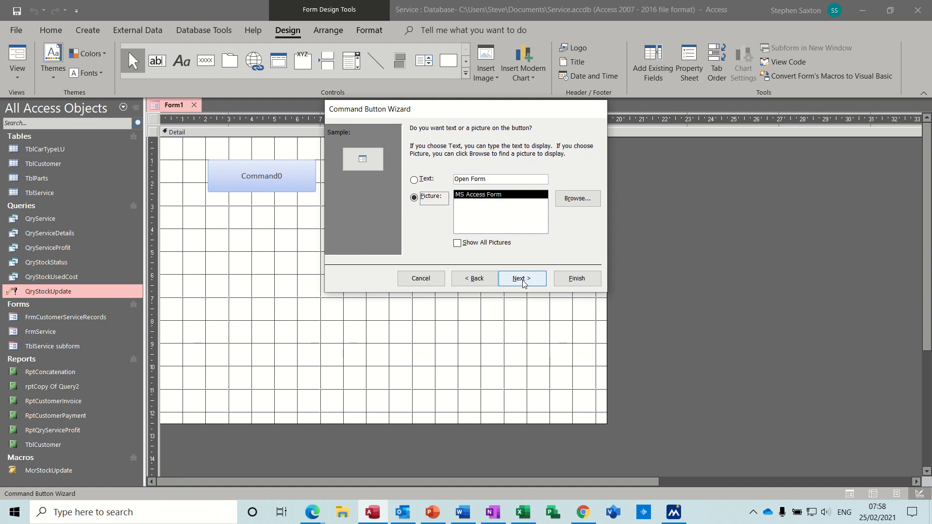
# Label the new command button with the text "Service Records", keep its default name and complete the wizard.
pyautogui.click(413, 180)
pyautogui.moveTo(503, 184); pyautogui.dragTo(442, 184)
pyautogui.write('S')
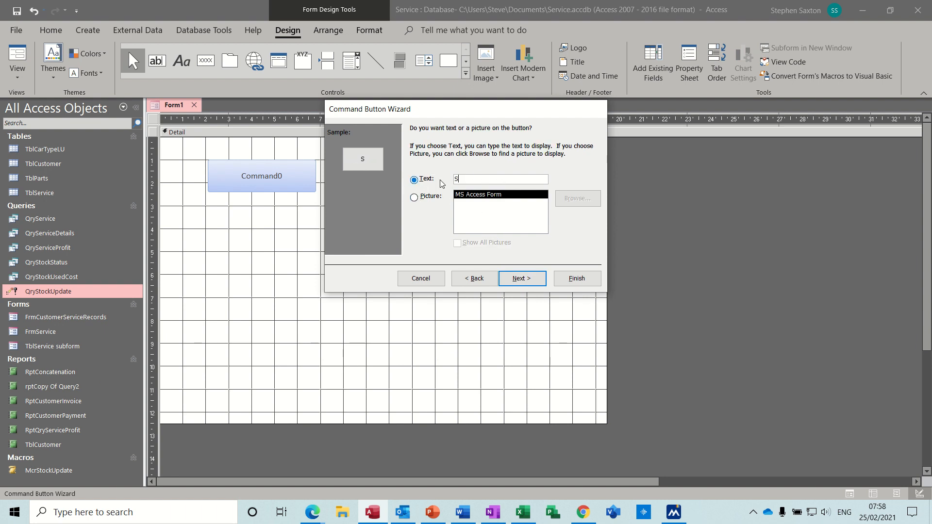
pyautogui.write('ervice Records')
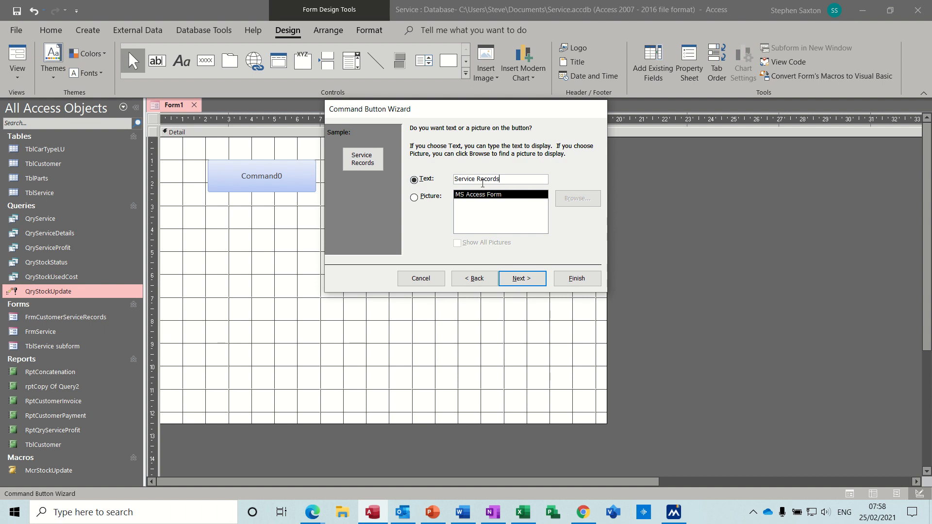
pyautogui.click(518, 283)
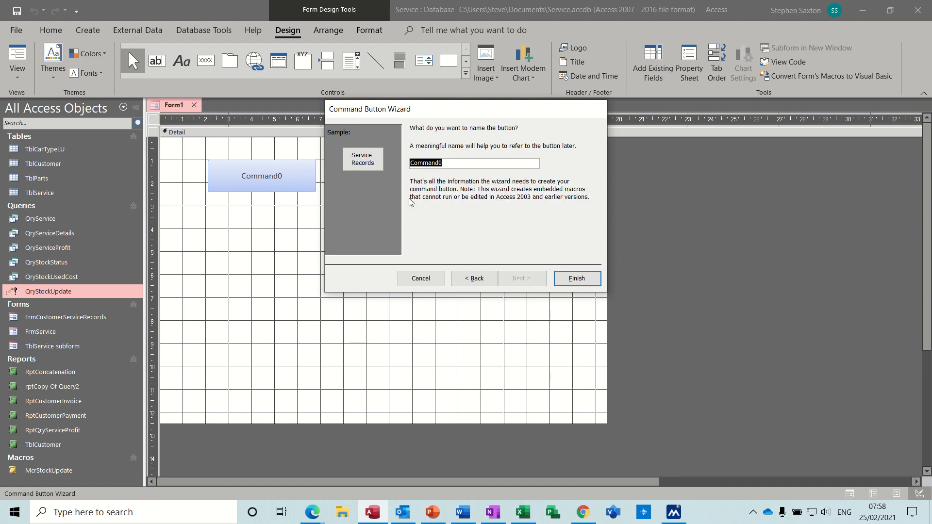
pyautogui.click(570, 282)
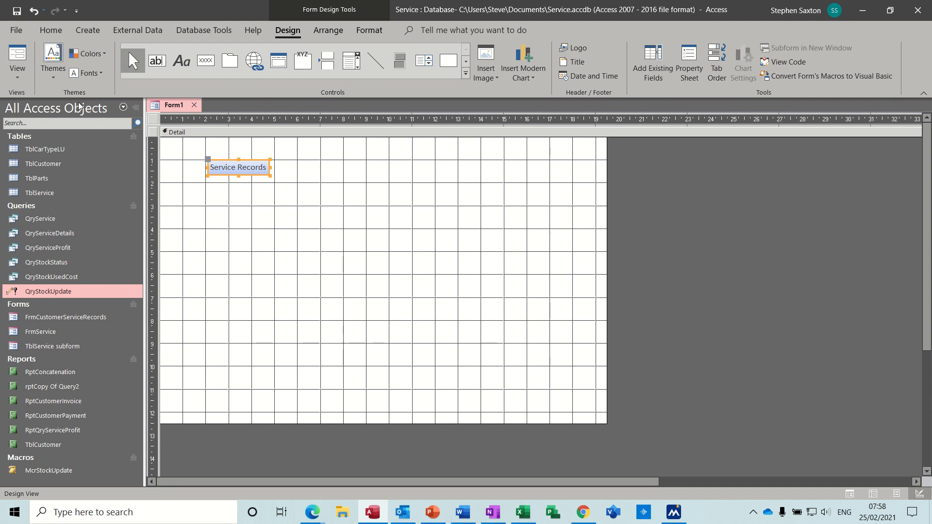
# Test the Service Records button in Form view and switch the form it opens to Design view.
pyautogui.click(20, 54)
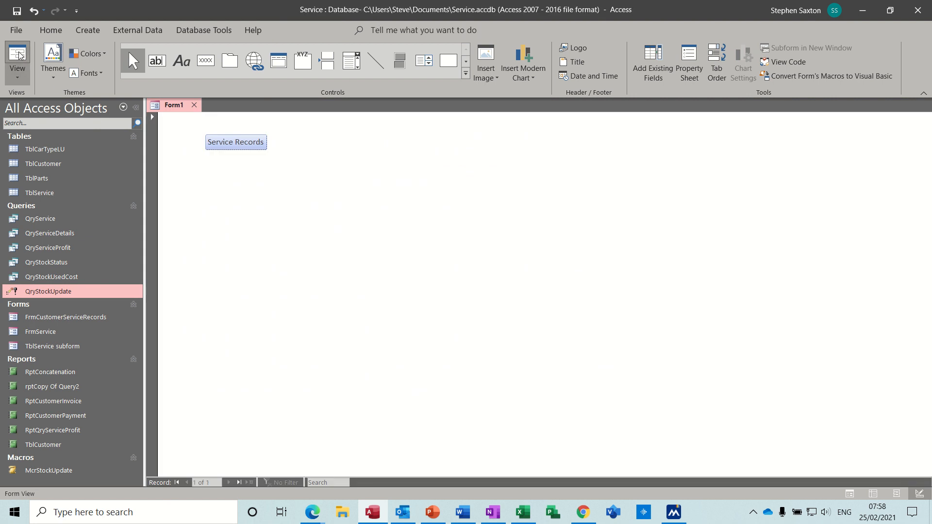
pyautogui.click(245, 144)
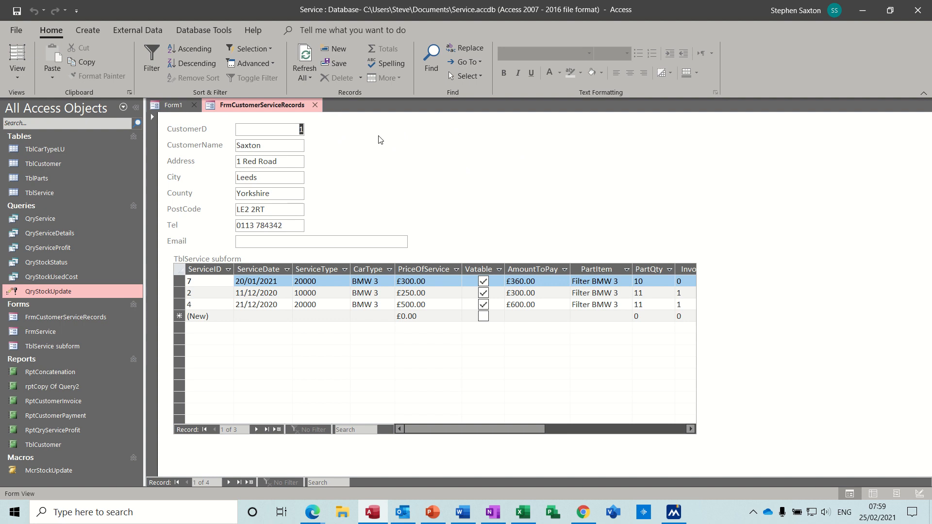
pyautogui.click(21, 79)
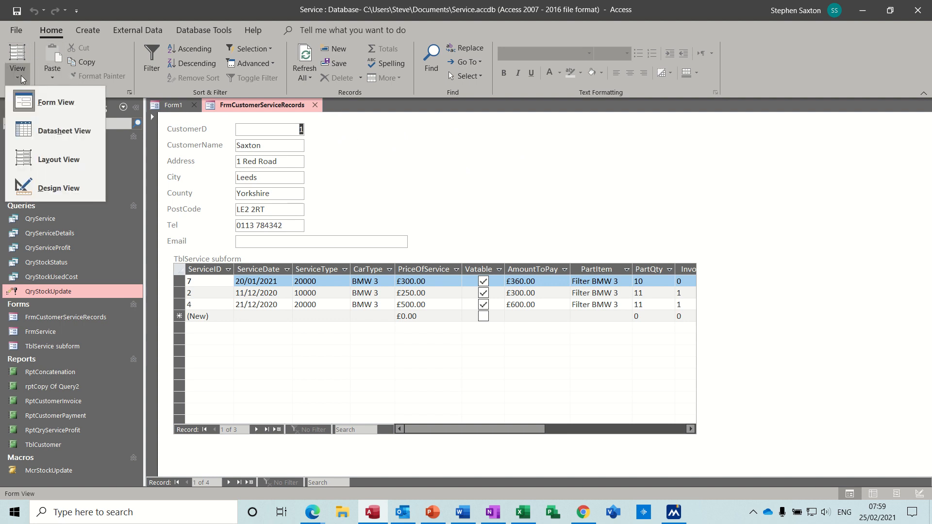
pyautogui.click(46, 189)
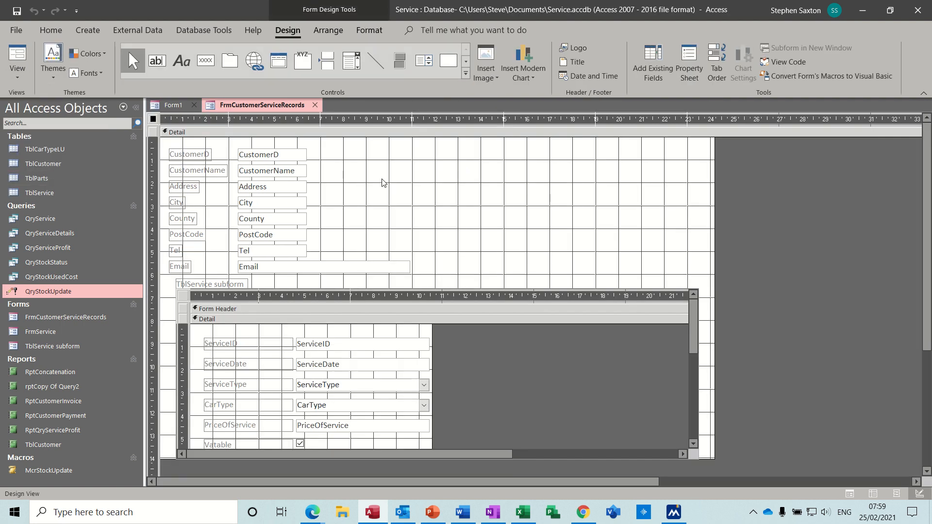
# Add a command button beside the customer fields of FrmCustomerServiceRecords that closes the form, showing the text "Close Form".
pyautogui.click(205, 61)
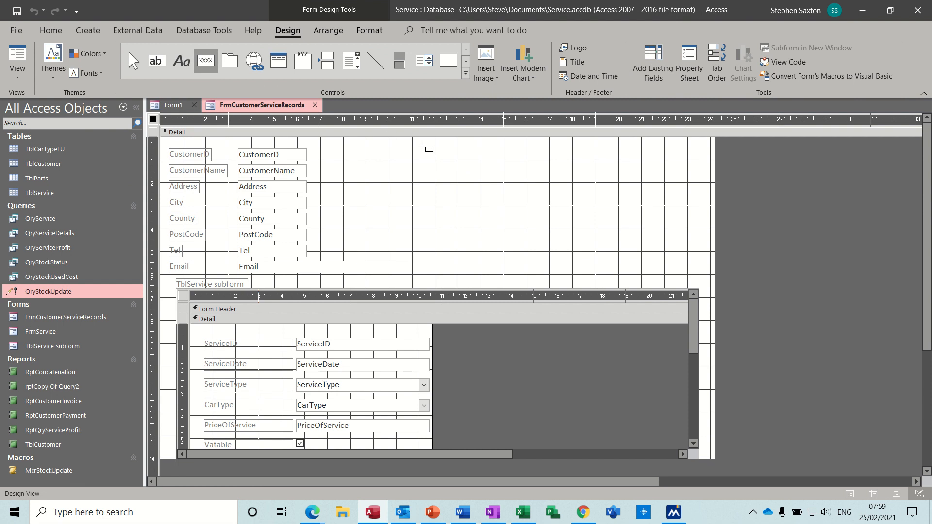
pyautogui.moveTo(426, 146); pyautogui.dragTo(509, 175)
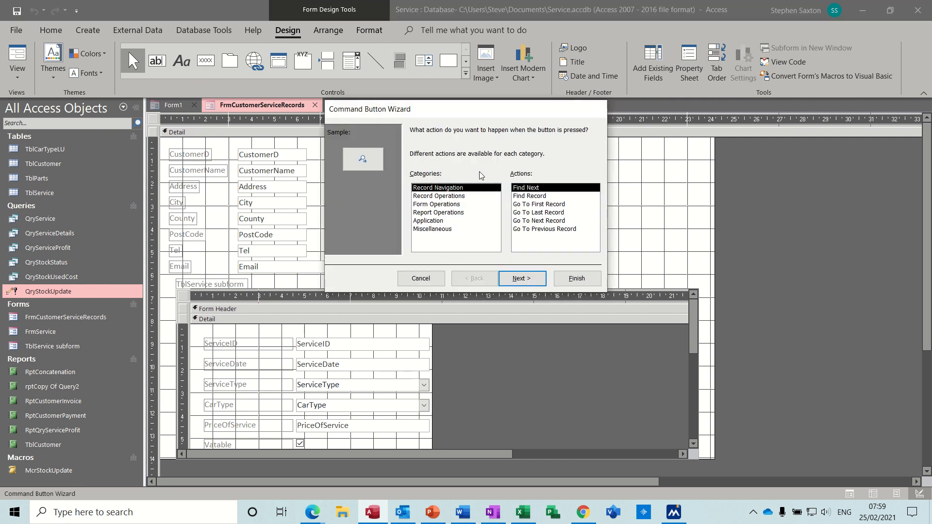
pyautogui.click(448, 206)
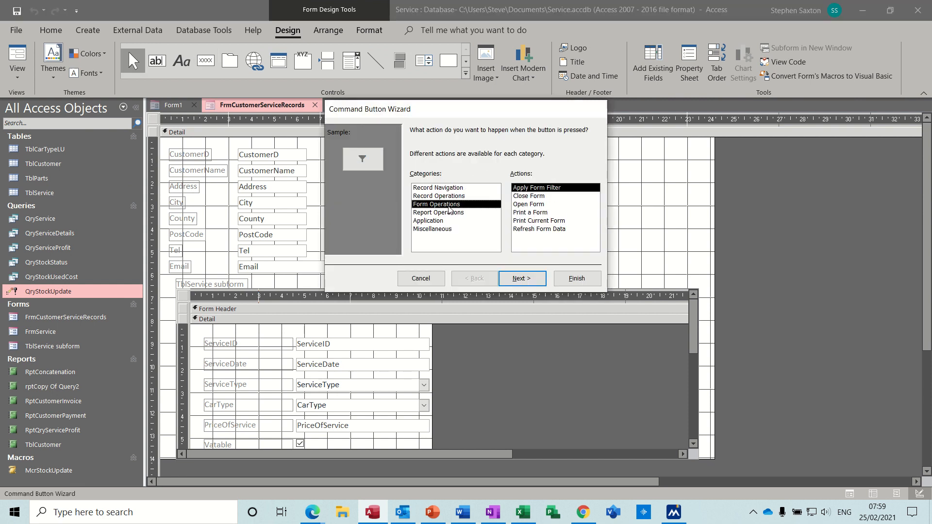
pyautogui.click(535, 197)
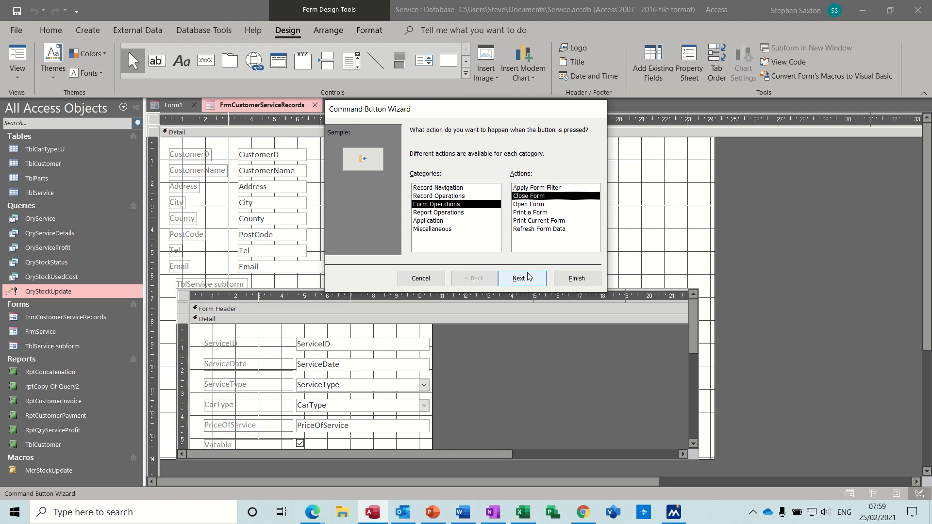
pyautogui.click(521, 278)
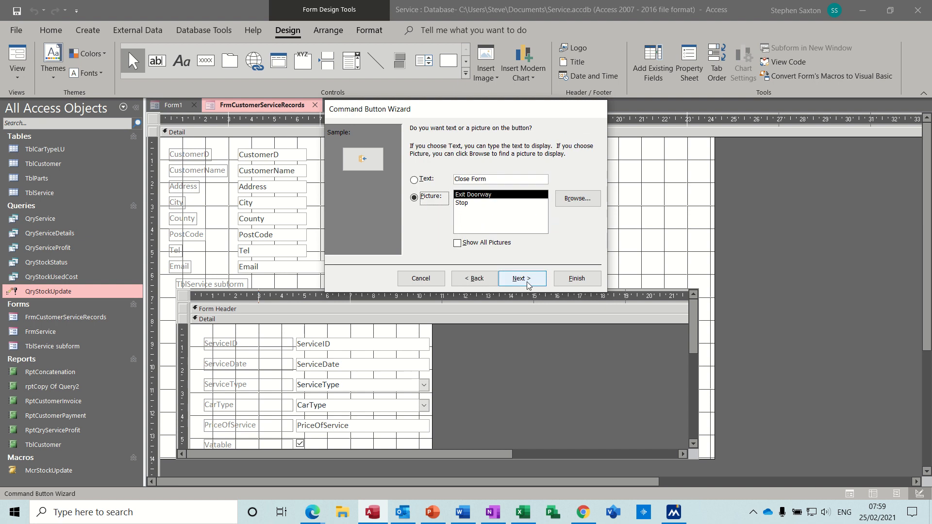
pyautogui.click(422, 179)
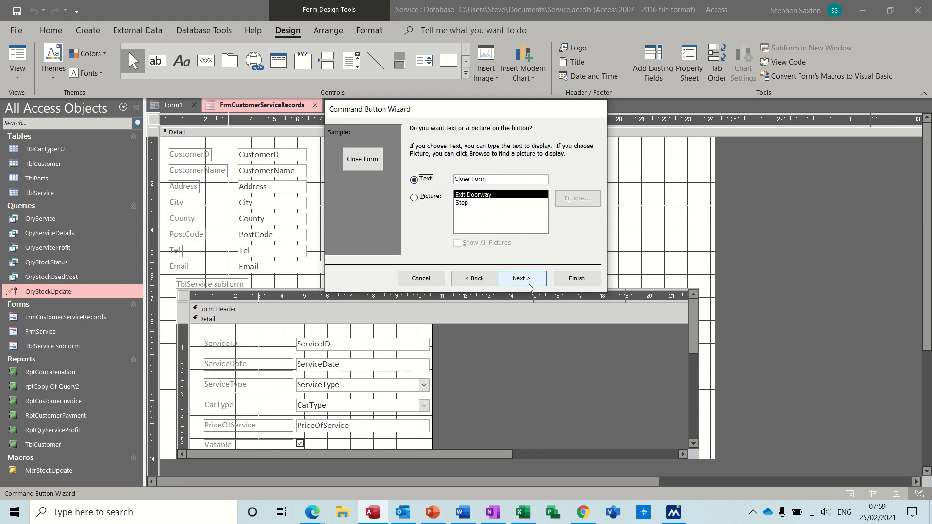
pyautogui.click(570, 279)
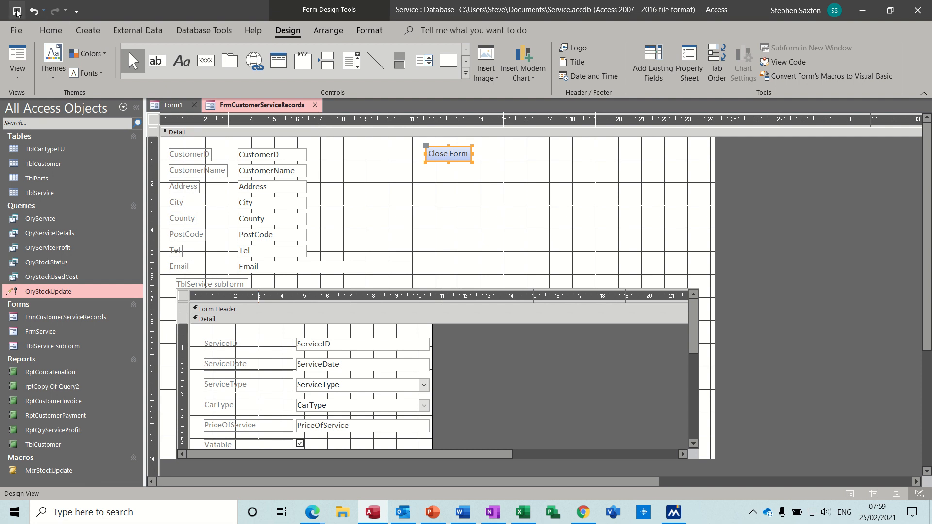
# Display FrmCustomerServiceRecords in Form view and close it with its Close Form button.
pyautogui.click(16, 57)
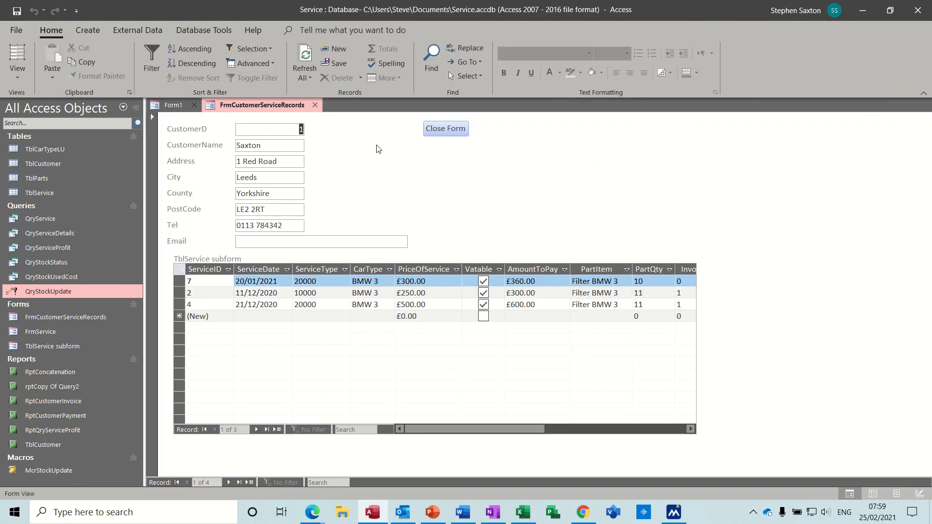
pyautogui.click(447, 129)
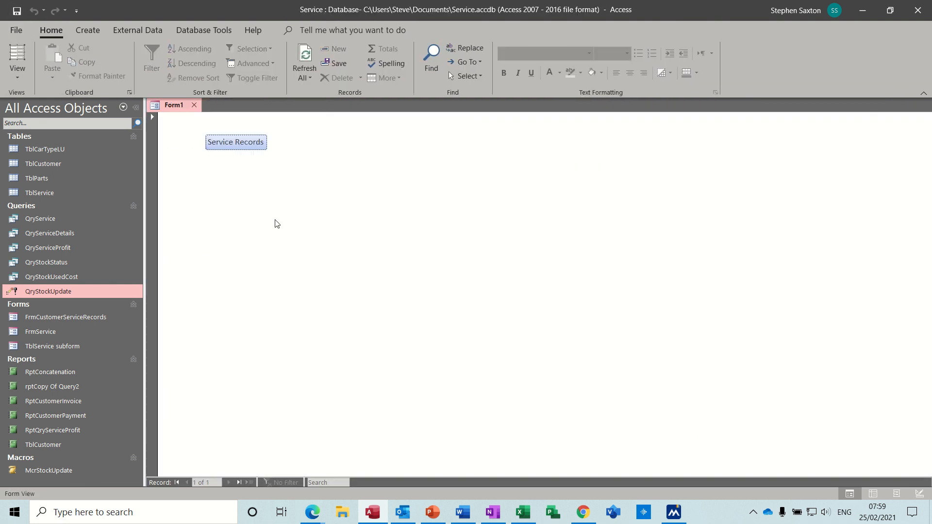
# Save the new form containing the Service Records button as "Main Menu".
pyautogui.click(17, 11)
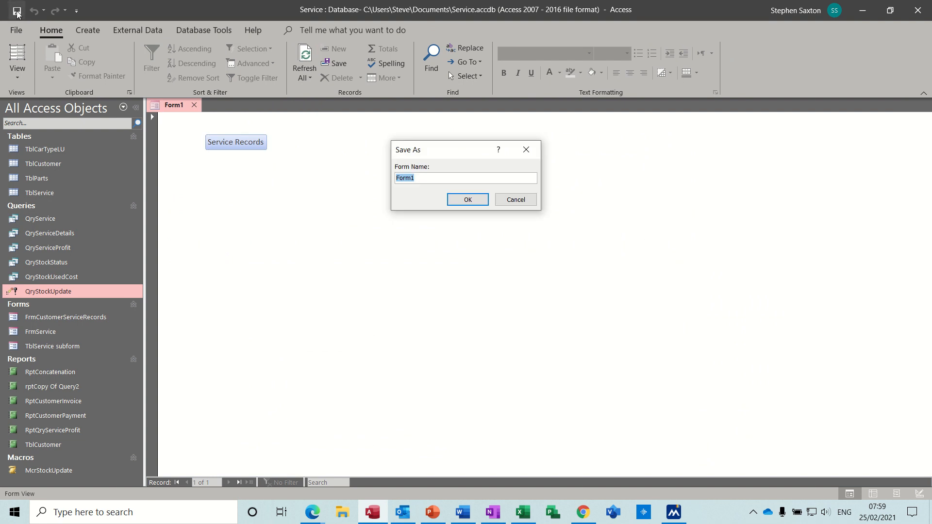
pyautogui.write('Mai')
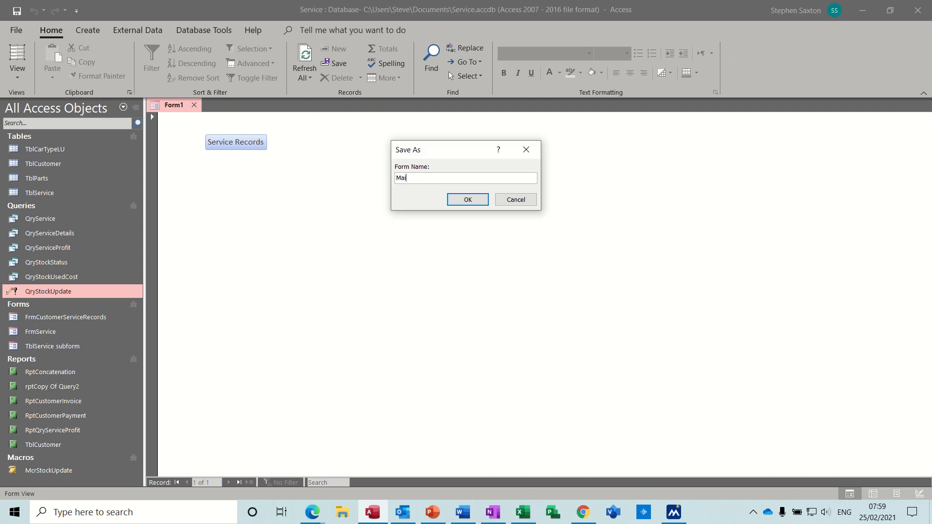
pyautogui.write('n Menu')
pyautogui.click(469, 201)
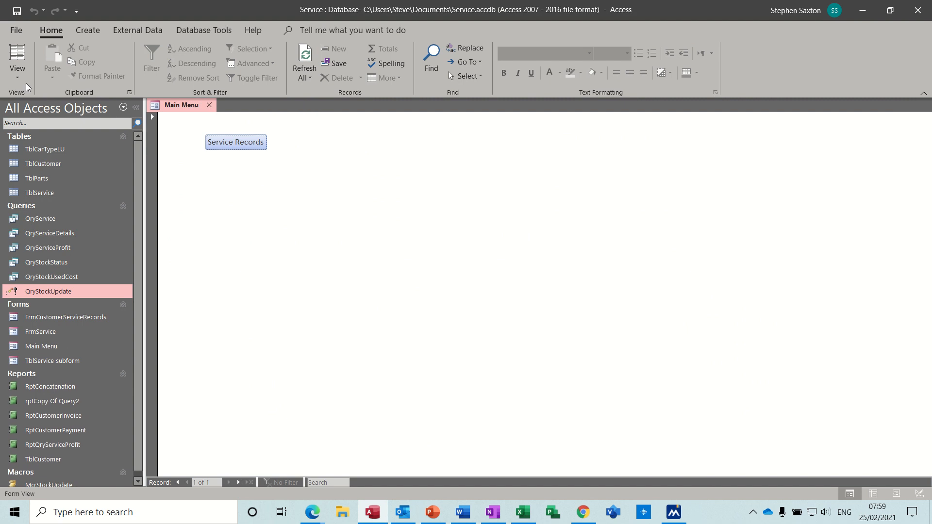
# In Design view of Main Menu, place a command button below Service Records and assign it the Preview Report action.
pyautogui.click(17, 72)
pyautogui.click(47, 187)
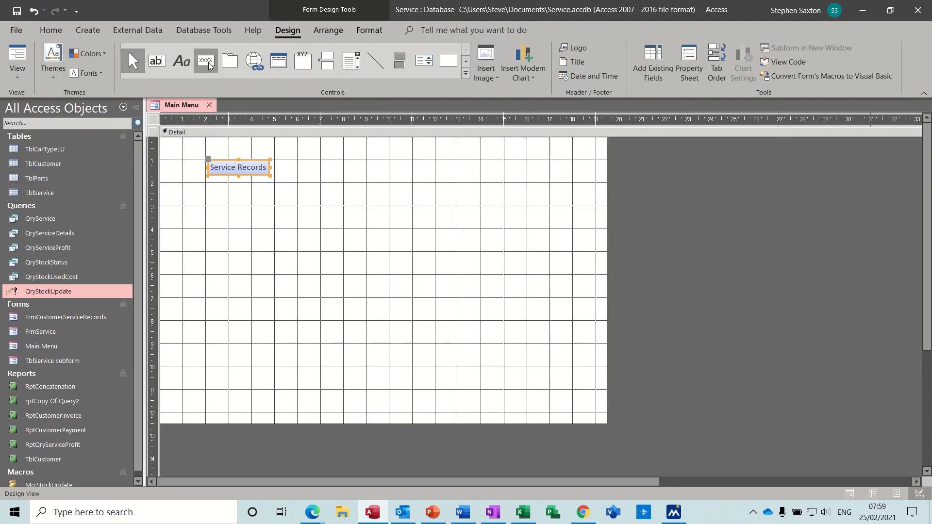
pyautogui.click(208, 66)
pyautogui.moveTo(208, 183); pyautogui.dragTo(270, 201)
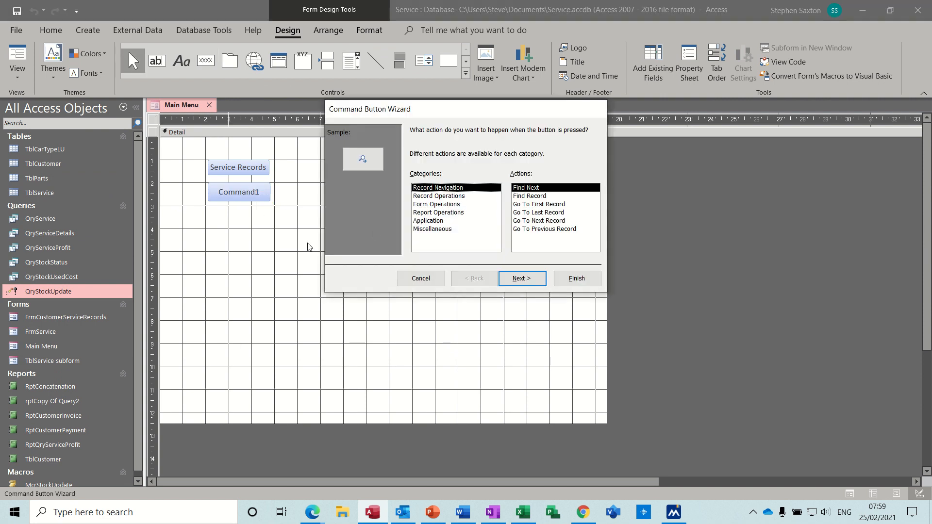
pyautogui.click(430, 213)
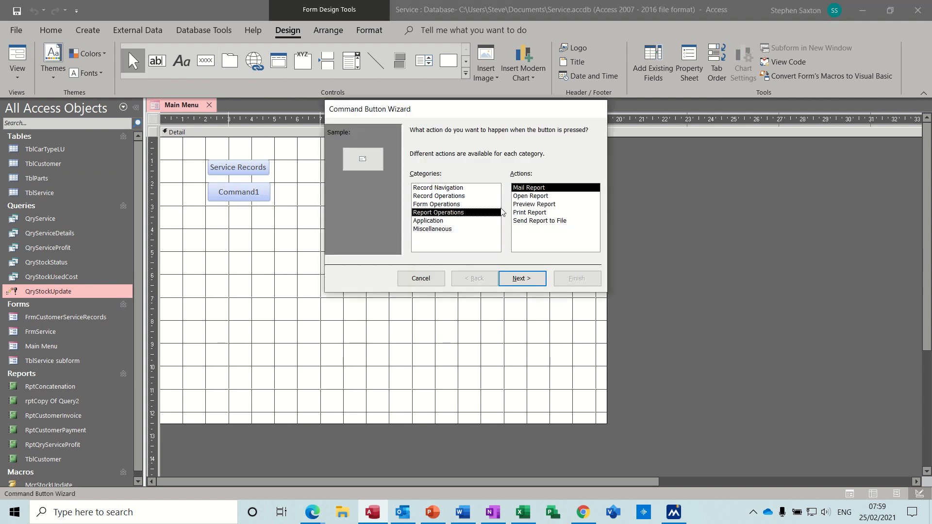
pyautogui.click(545, 207)
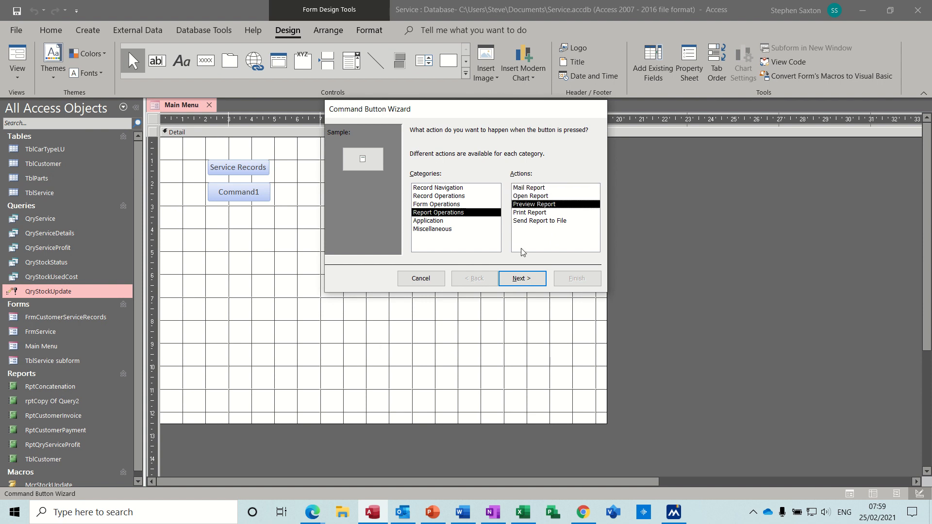
pyautogui.click(521, 280)
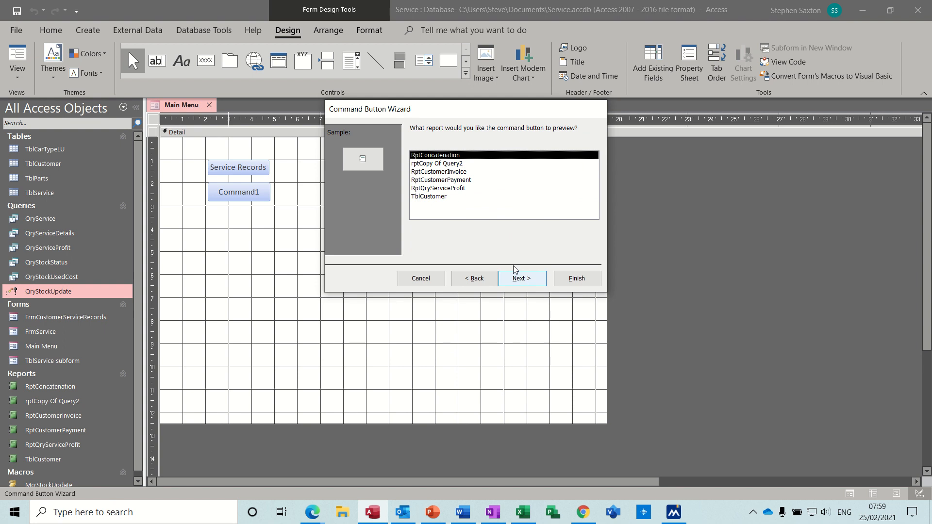
# Have the new command button preview RptCustomerInvoice and show the text "Invoice", finishing the wizard.
pyautogui.click(451, 173)
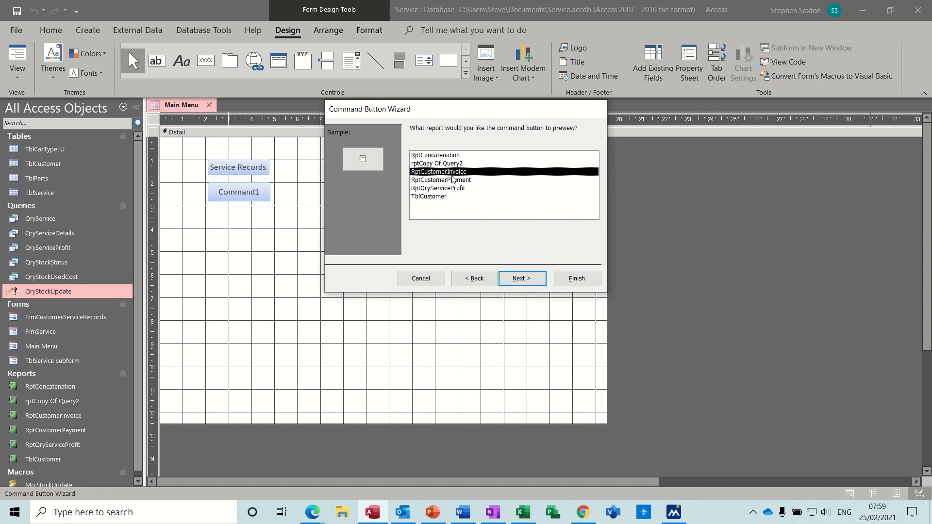
pyautogui.click(522, 280)
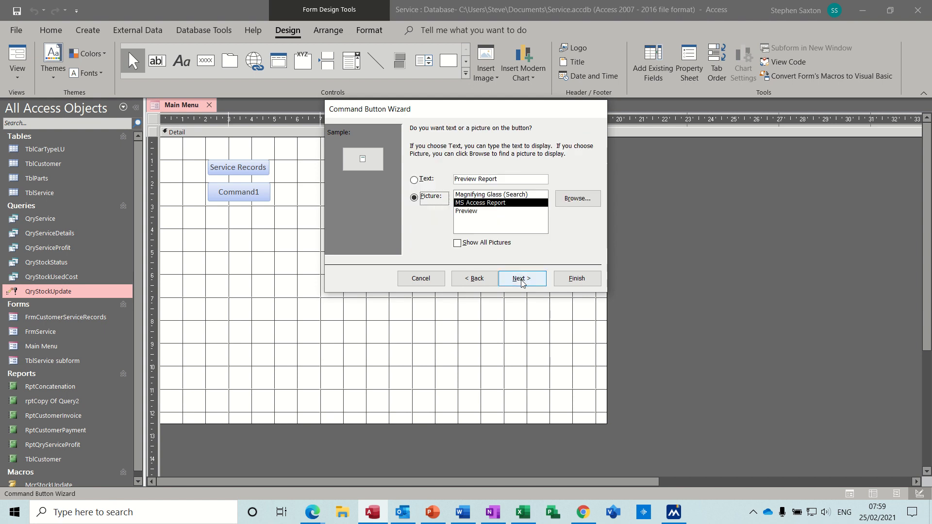
pyautogui.click(421, 181)
pyautogui.moveTo(498, 180); pyautogui.dragTo(444, 178)
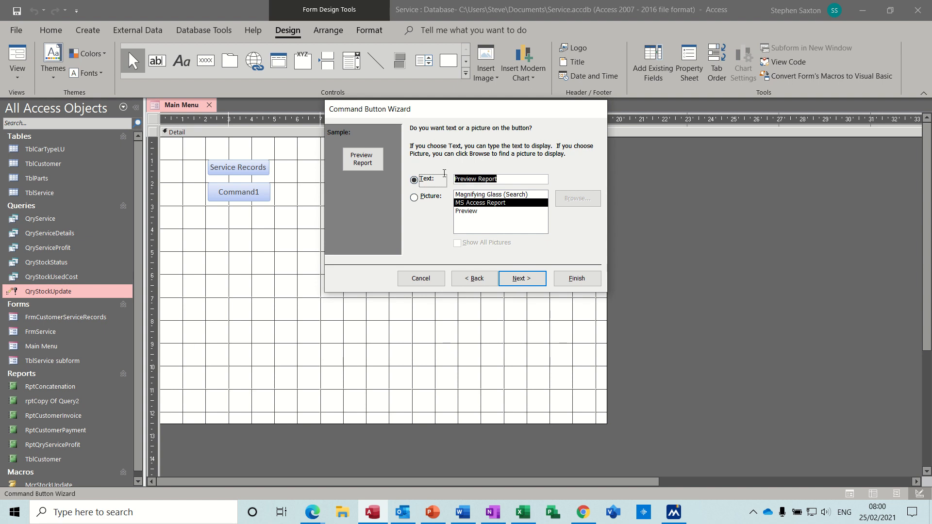
pyautogui.write('Invoice')
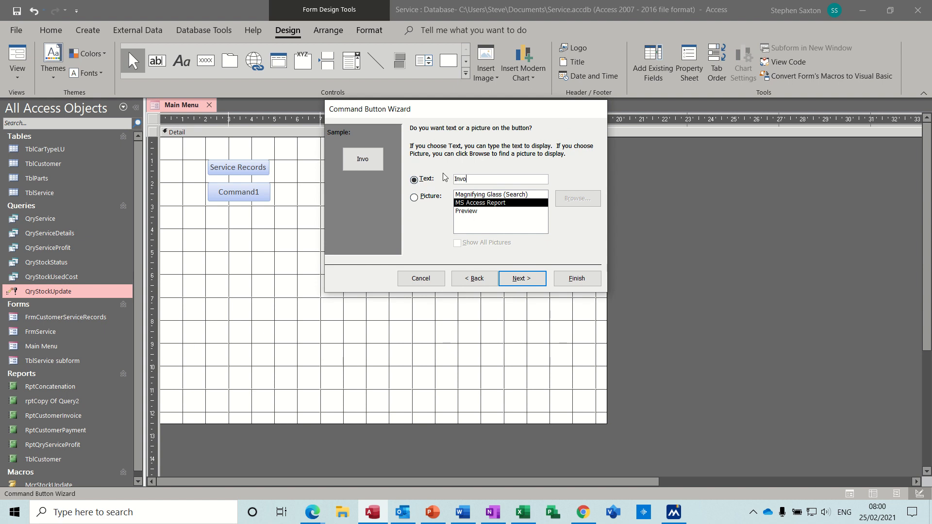
pyautogui.click(522, 278)
pyautogui.click(577, 279)
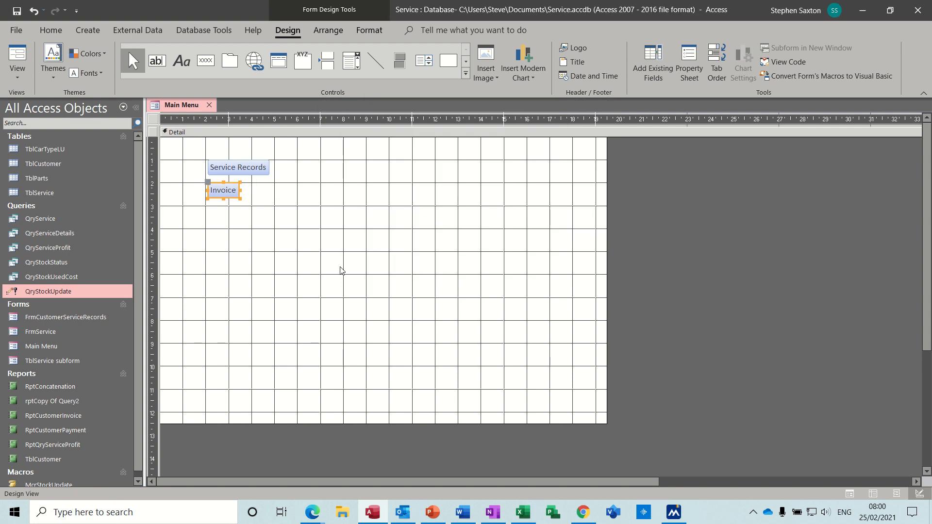
# Test the Invoice button in Form view with invoice number 1, zoom into the report preview and close it.
pyautogui.click(17, 54)
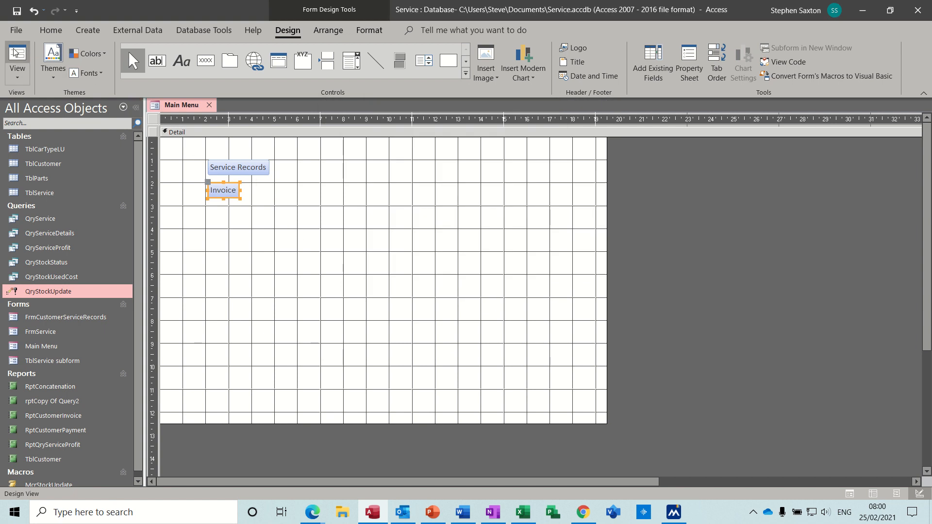
pyautogui.click(217, 166)
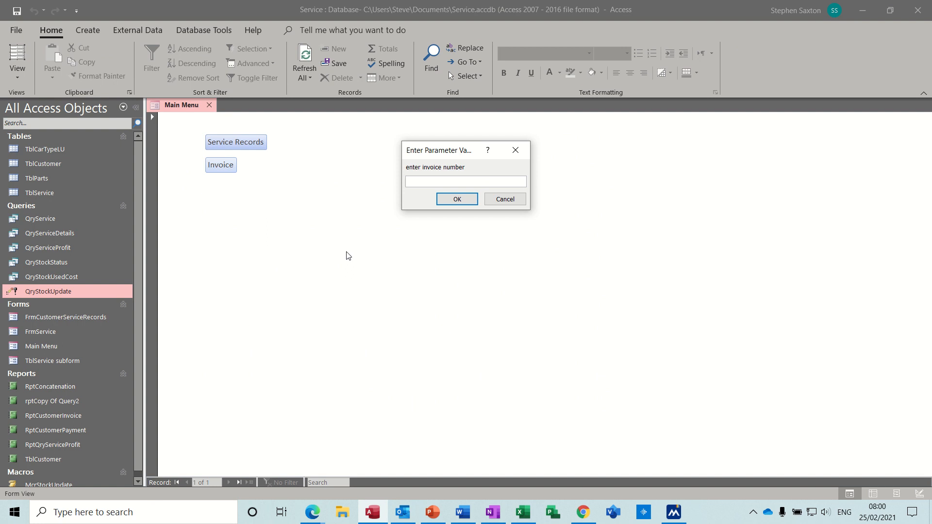
pyautogui.press('Return')
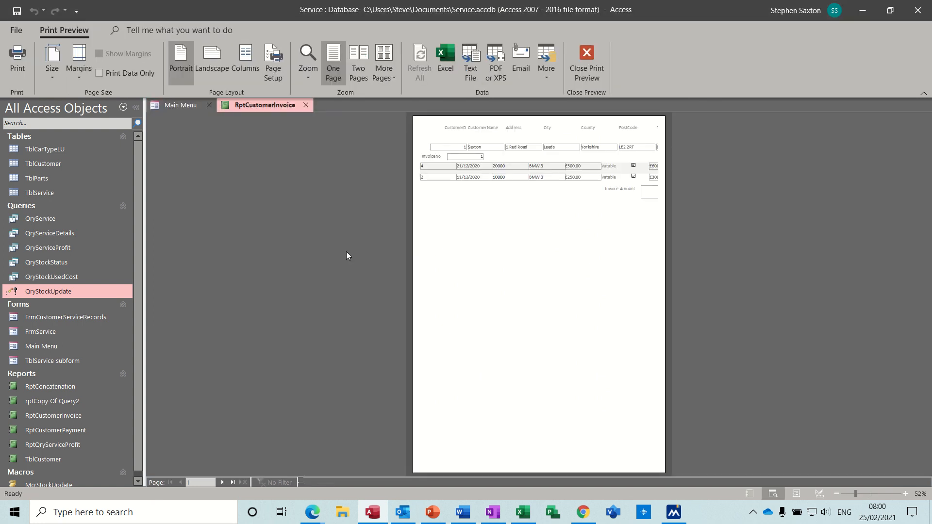
pyautogui.click(558, 152)
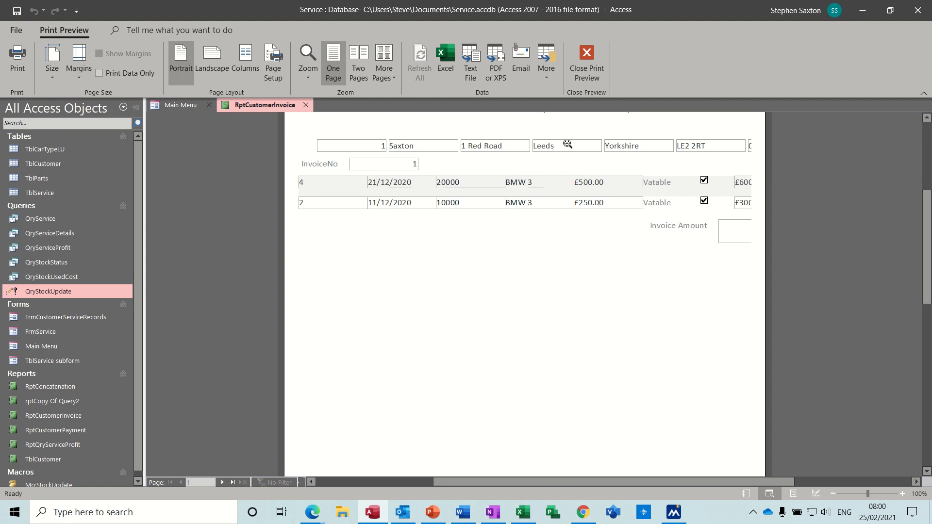
pyautogui.click(587, 61)
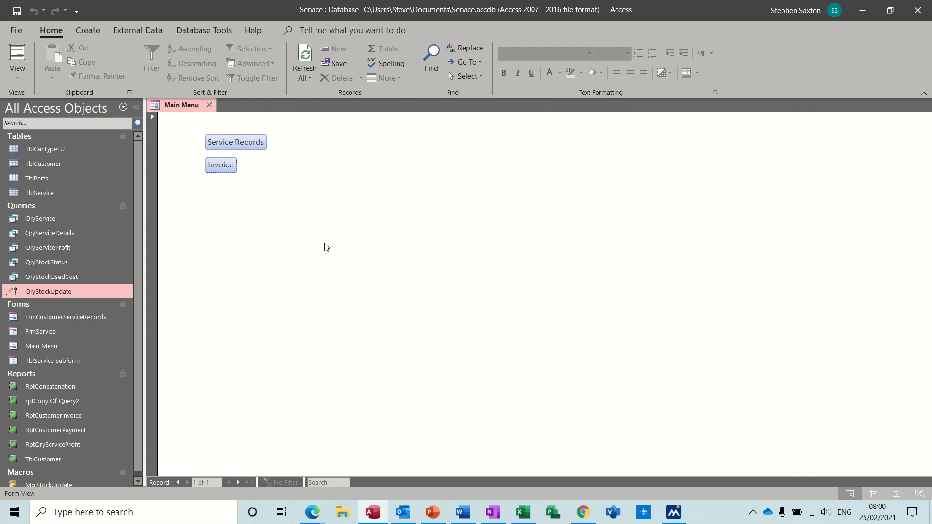
# In Design view of Main Menu, place a command button below Invoice and assign it the Mail Report action.
pyautogui.click(18, 77)
pyautogui.click(46, 188)
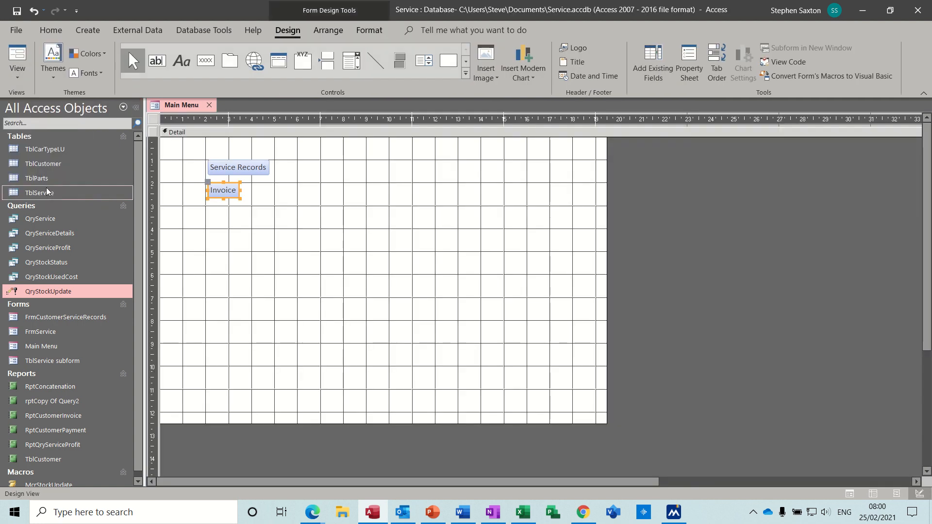
pyautogui.click(208, 65)
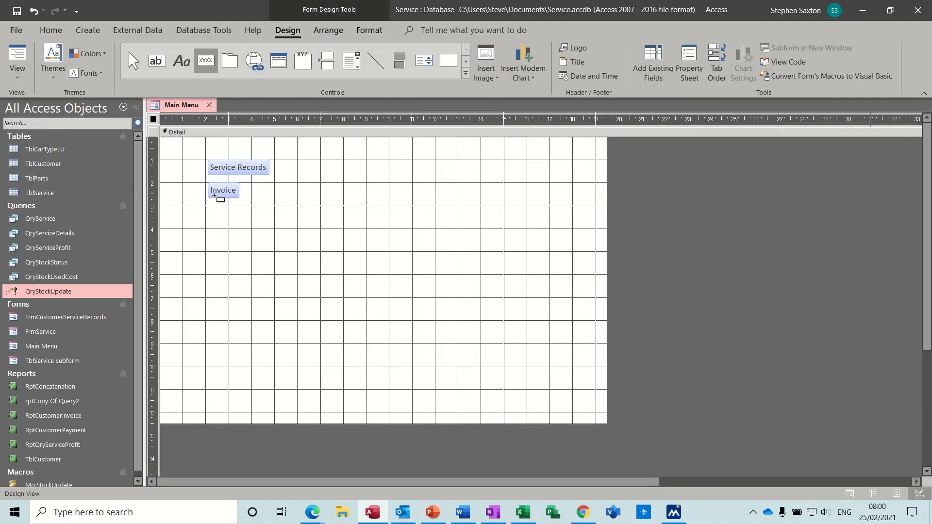
pyautogui.moveTo(208, 206); pyautogui.dragTo(261, 224)
pyautogui.click(432, 213)
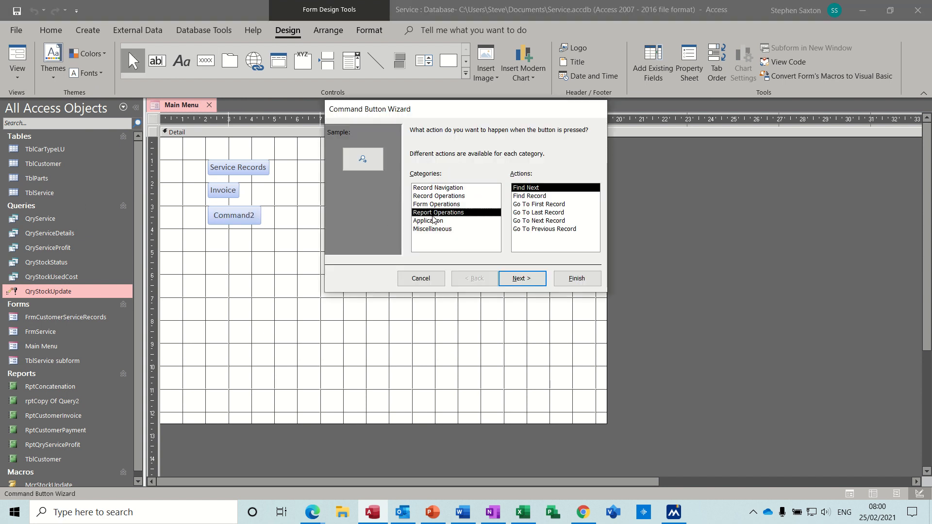
pyautogui.click(523, 279)
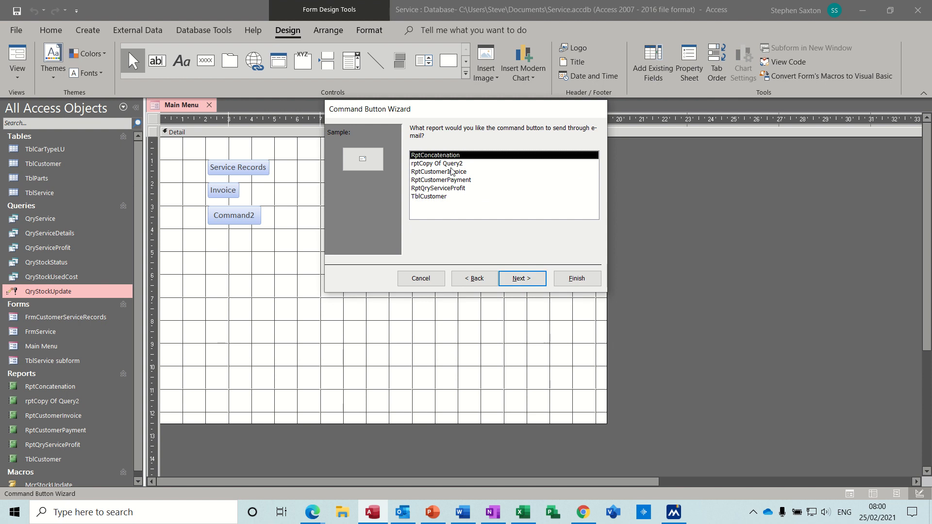
# Have the new command button mail RptCustomerPayment and show the text "Payment", and save the Main Menu form.
pyautogui.click(427, 172)
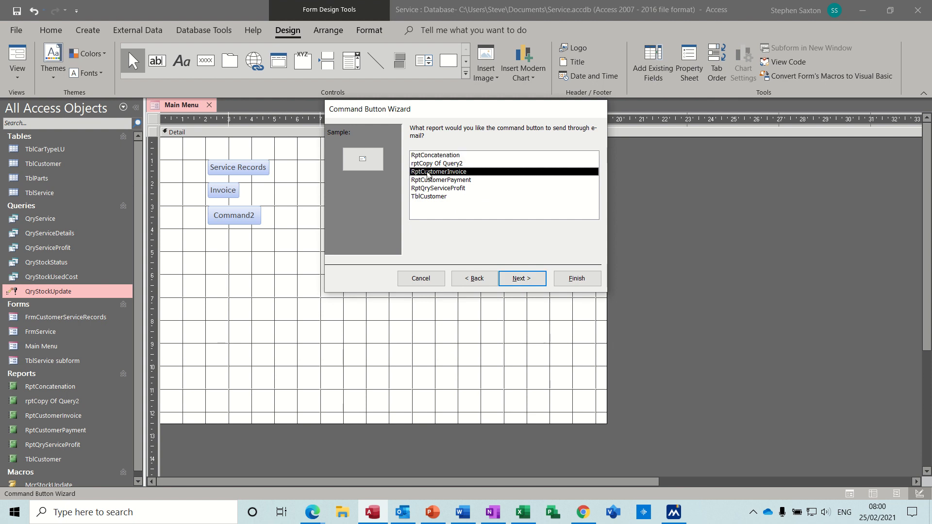
pyautogui.click(465, 181)
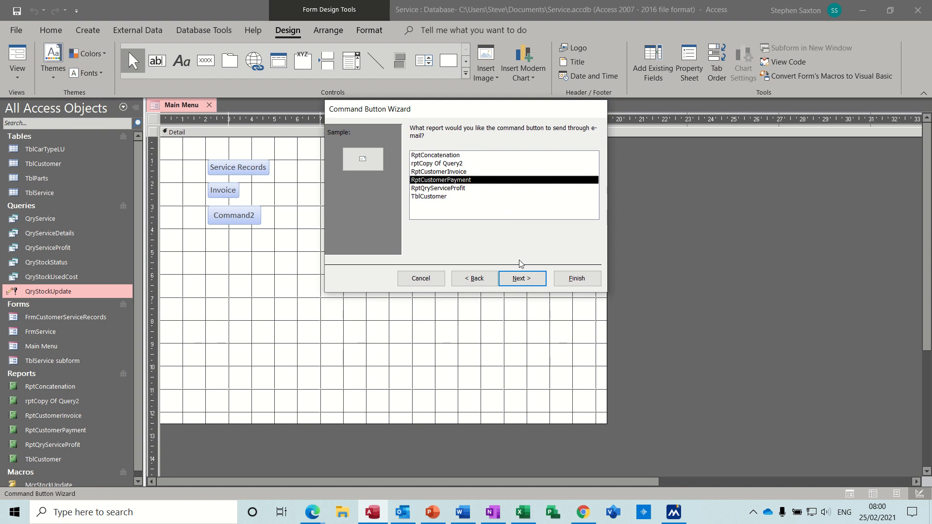
pyautogui.click(520, 280)
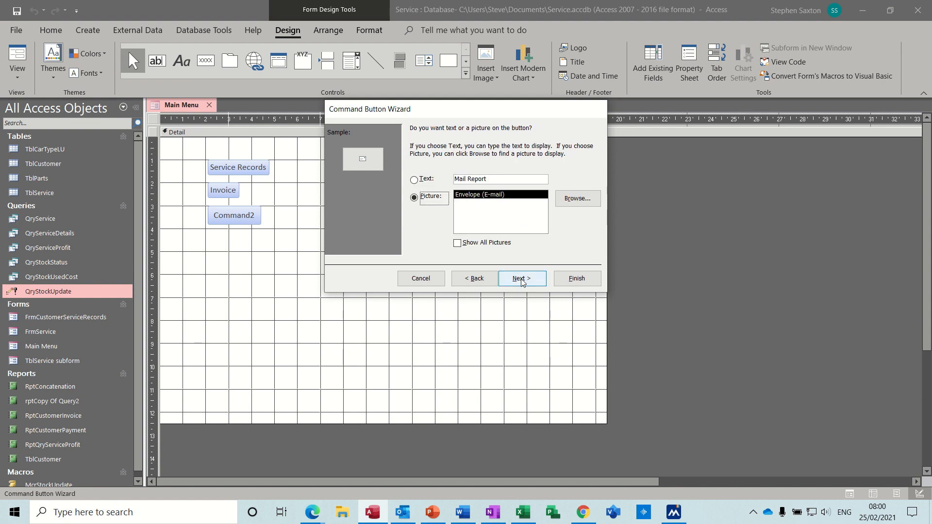
pyautogui.click(503, 178)
pyautogui.moveTo(503, 178); pyautogui.dragTo(448, 173)
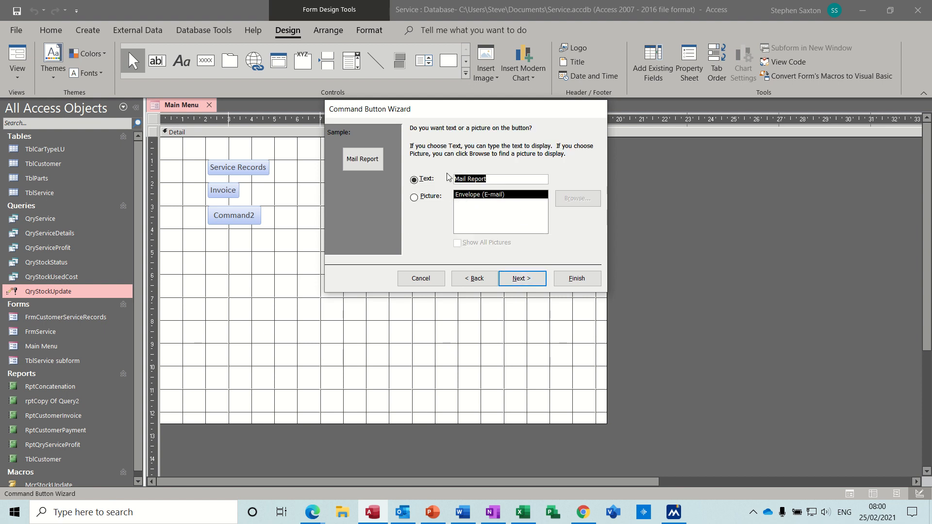
pyautogui.write('Payment')
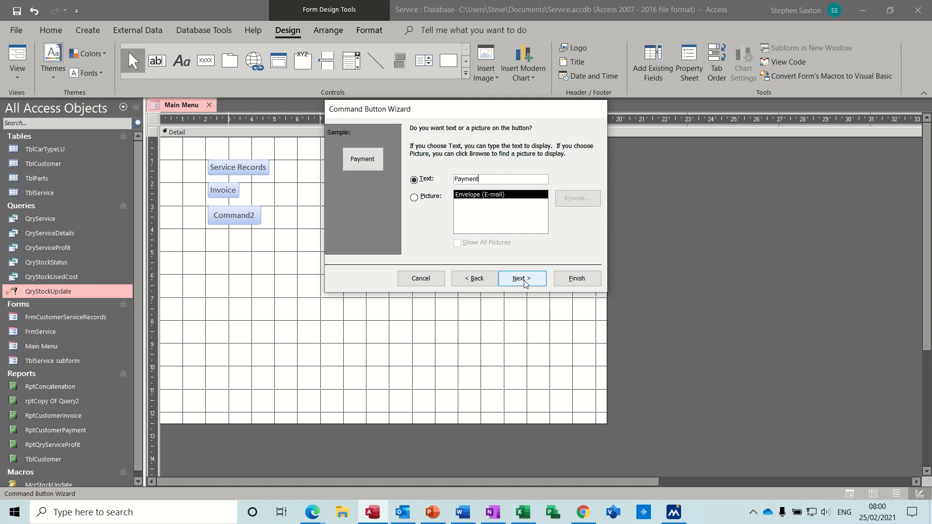
pyautogui.click(588, 279)
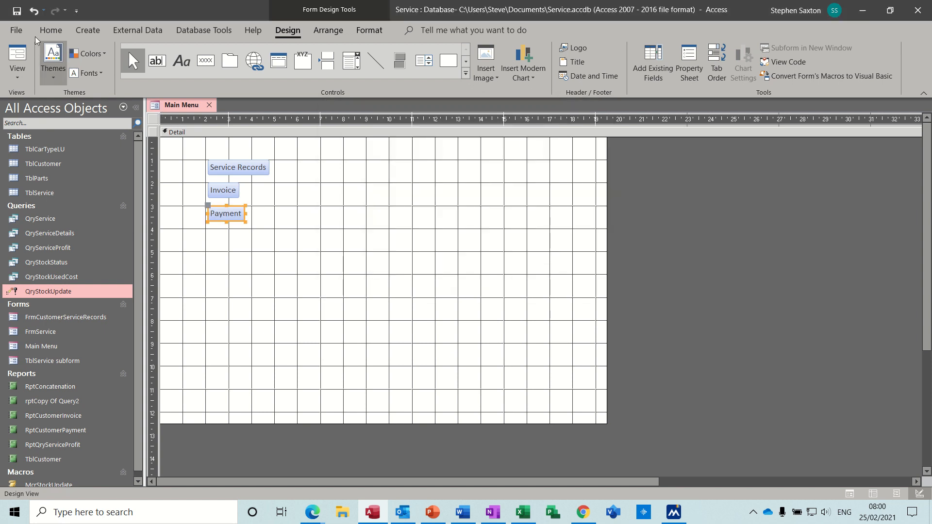
pyautogui.click(18, 11)
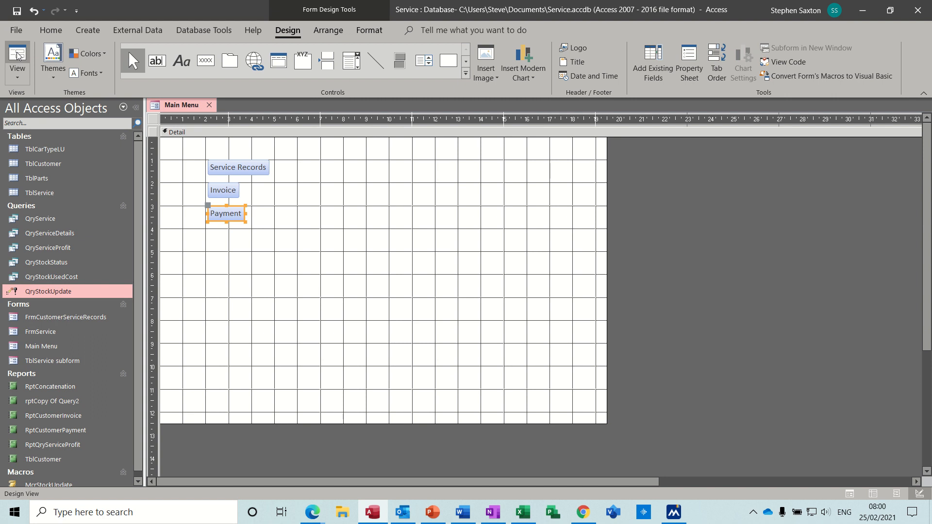
# Test the Payment button in Form view, outputting the report to an email in PDF format for invoice number 1.
pyautogui.click(17, 58)
pyautogui.click(231, 194)
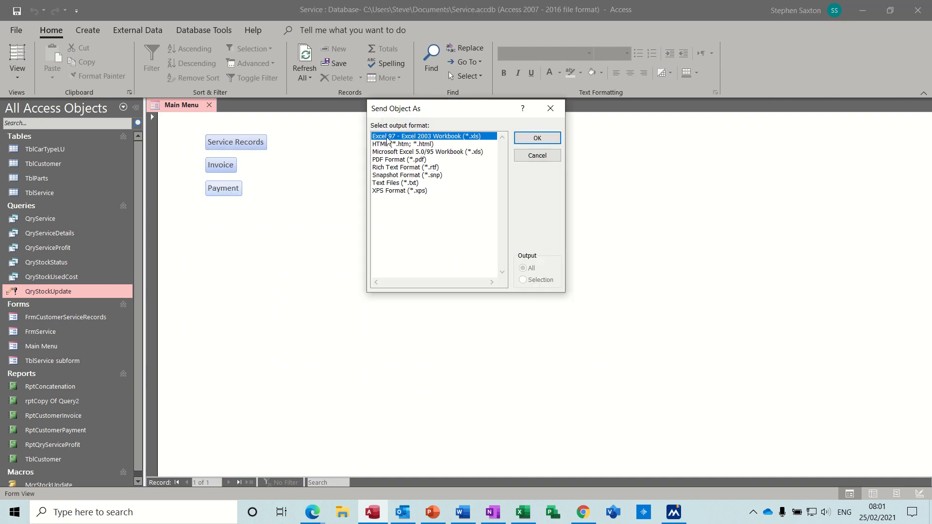
pyautogui.click(386, 160)
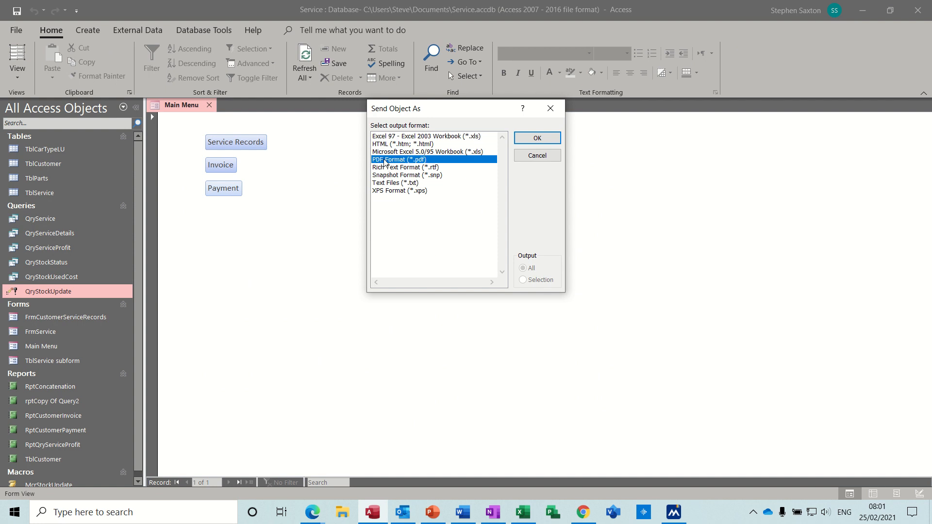
pyautogui.click(530, 140)
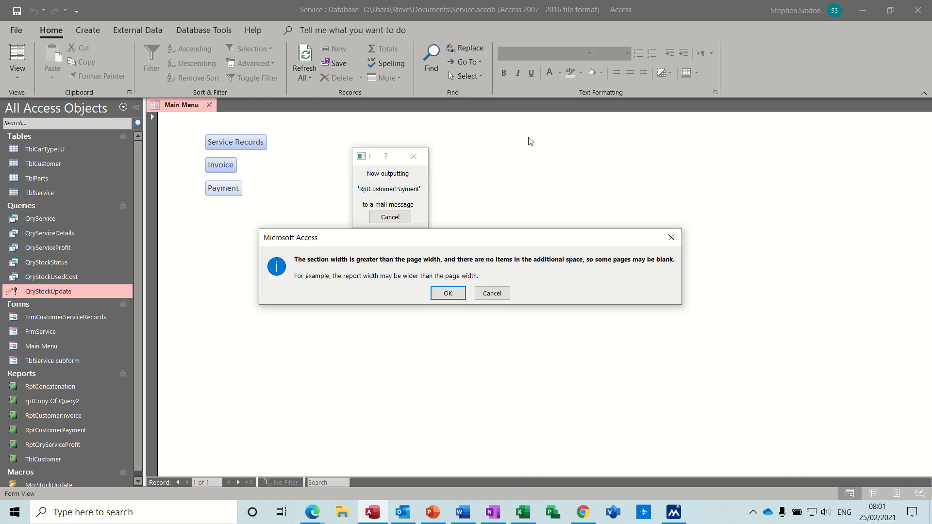
pyautogui.click(449, 296)
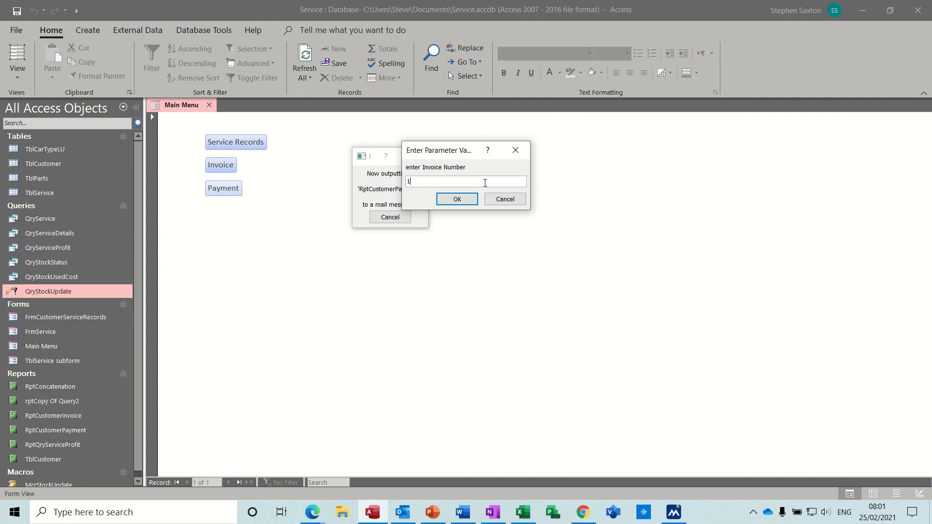
pyautogui.click(454, 198)
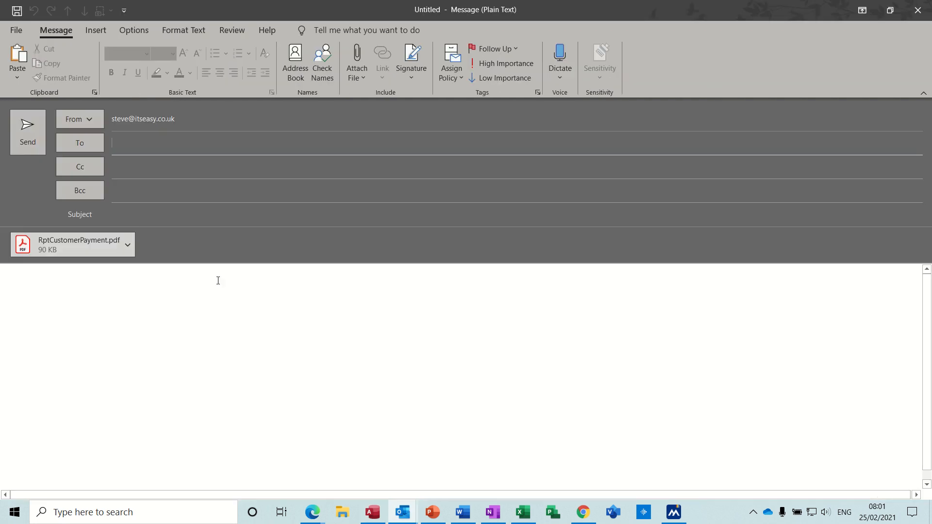
# Open the attached RptCustomerPayment.pdf to examine the invoice, and close the email message without sending it.
pyautogui.doubleClick(47, 249)
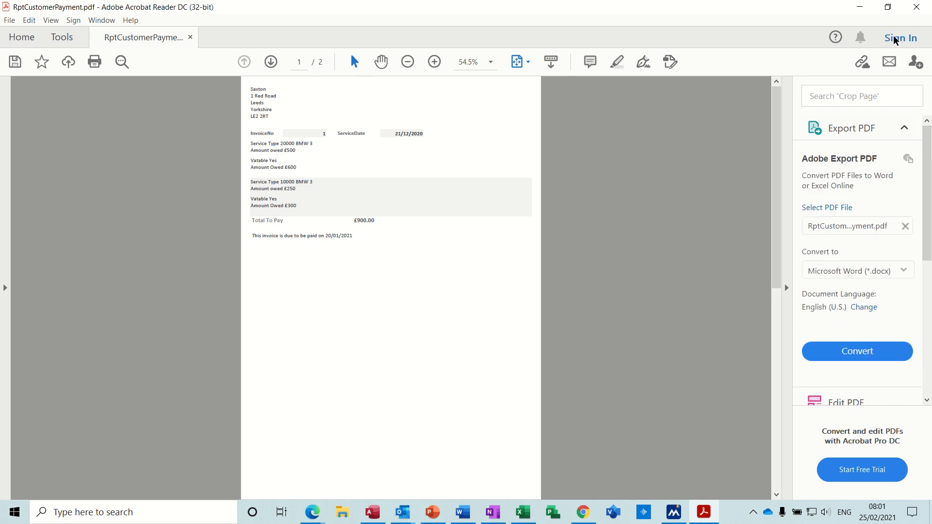
pyautogui.click(863, 7)
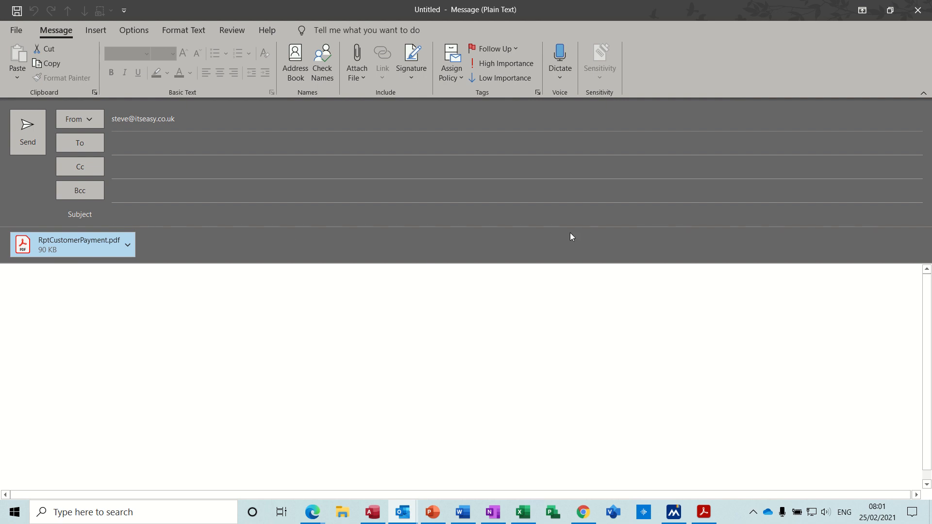
pyautogui.click(917, 9)
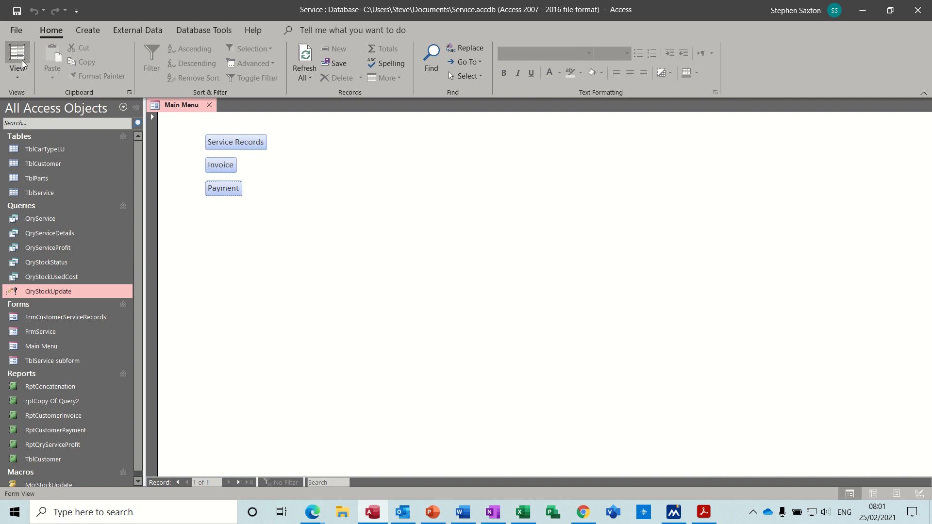
# In Design view of Main Menu, place a command button below Payment and assign it the Run Query action.
pyautogui.click(18, 75)
pyautogui.click(53, 188)
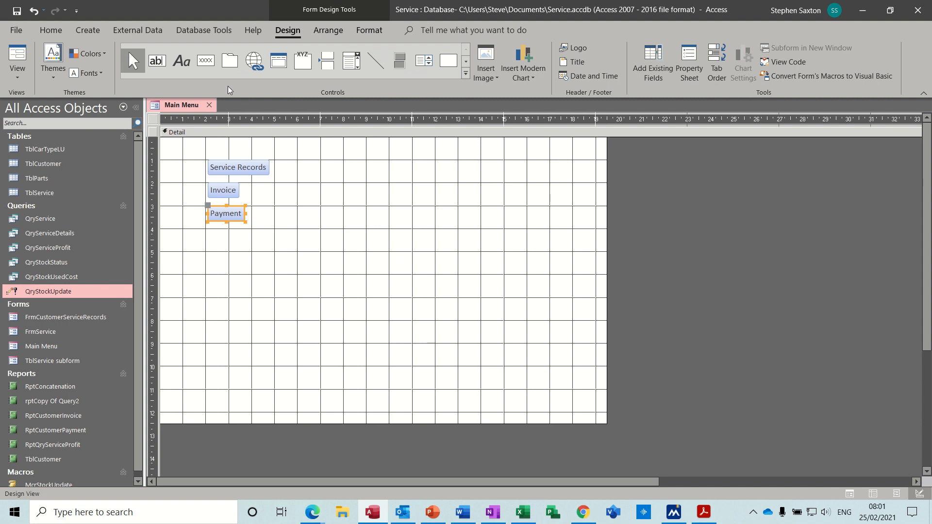
pyautogui.click(205, 61)
pyautogui.moveTo(205, 235); pyautogui.dragTo(267, 260)
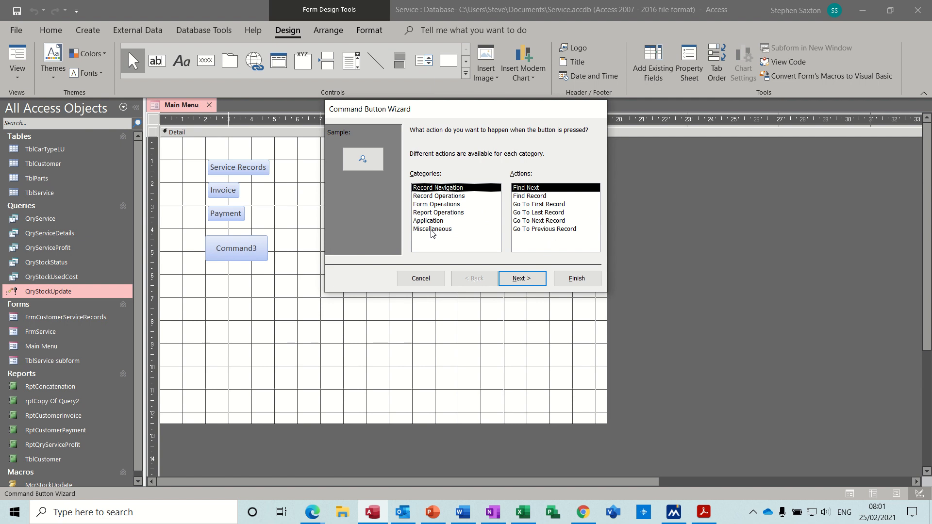
pyautogui.click(432, 229)
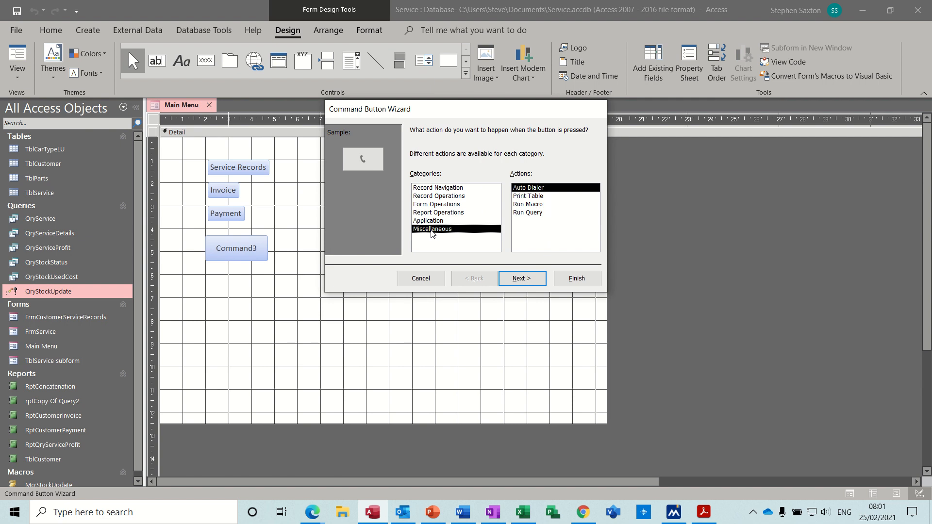
pyautogui.click(529, 214)
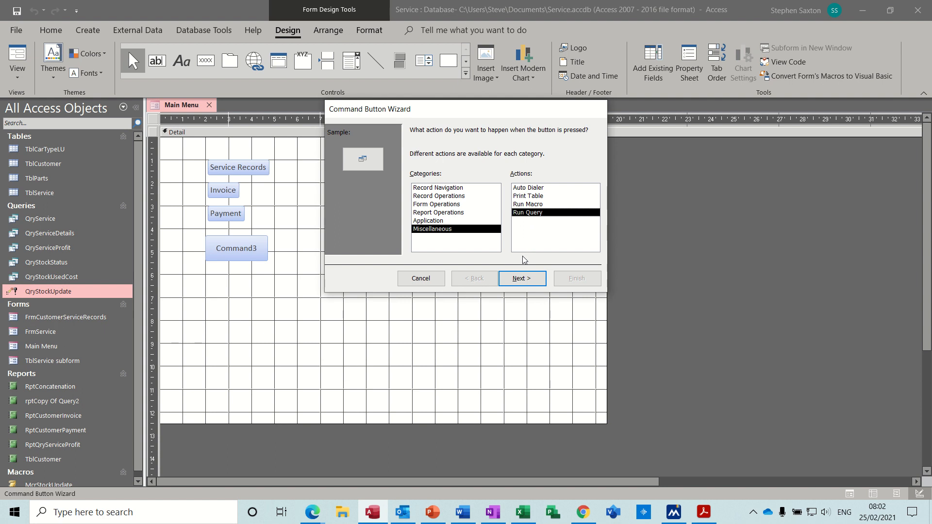
pyautogui.click(522, 280)
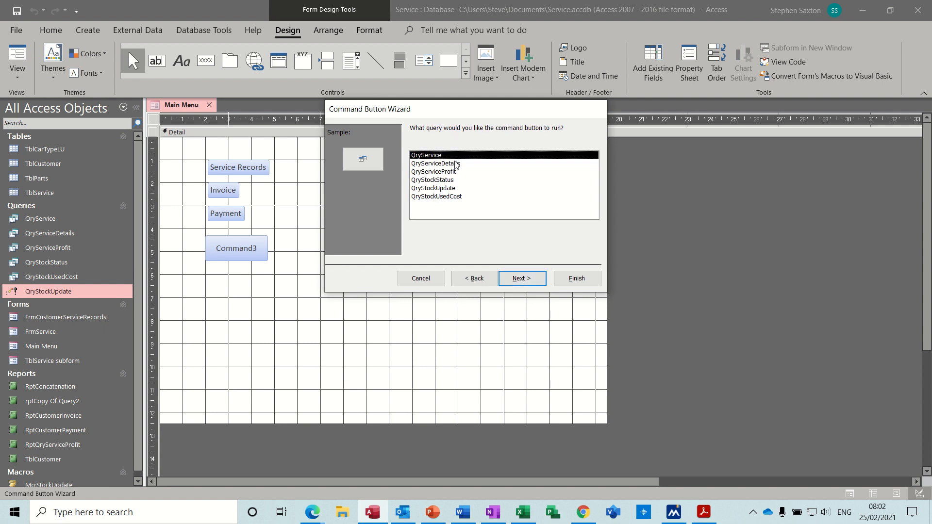
# Have the new command button run QryServiceProfit and show the text "Profit", and finish the wizard.
pyautogui.click(446, 172)
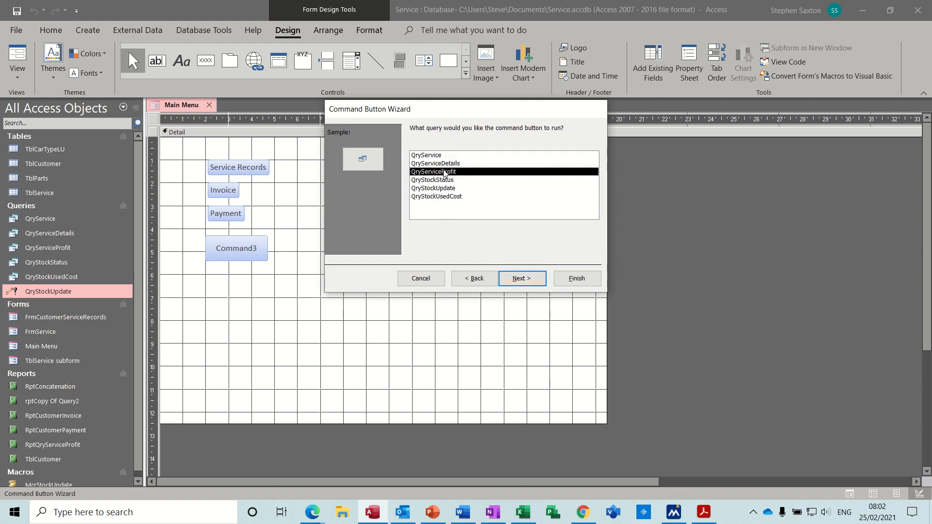
pyautogui.click(518, 282)
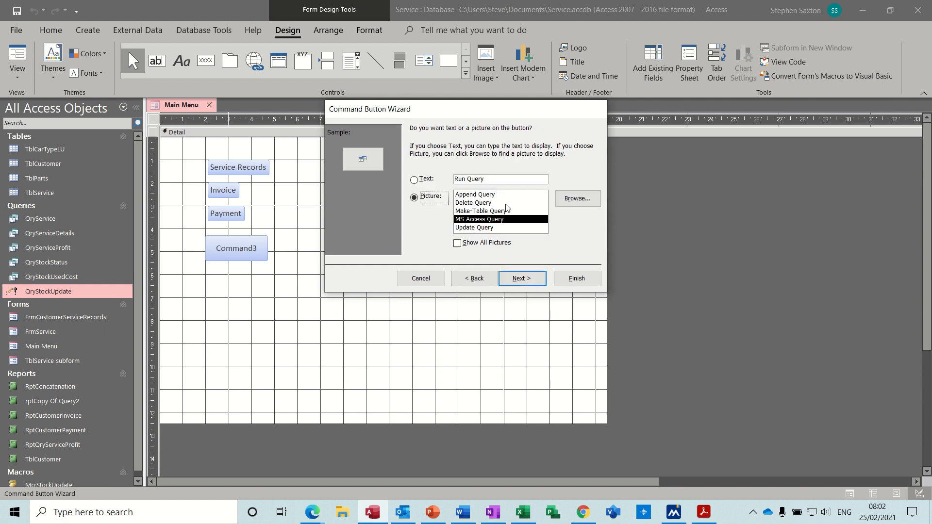
pyautogui.click(434, 179)
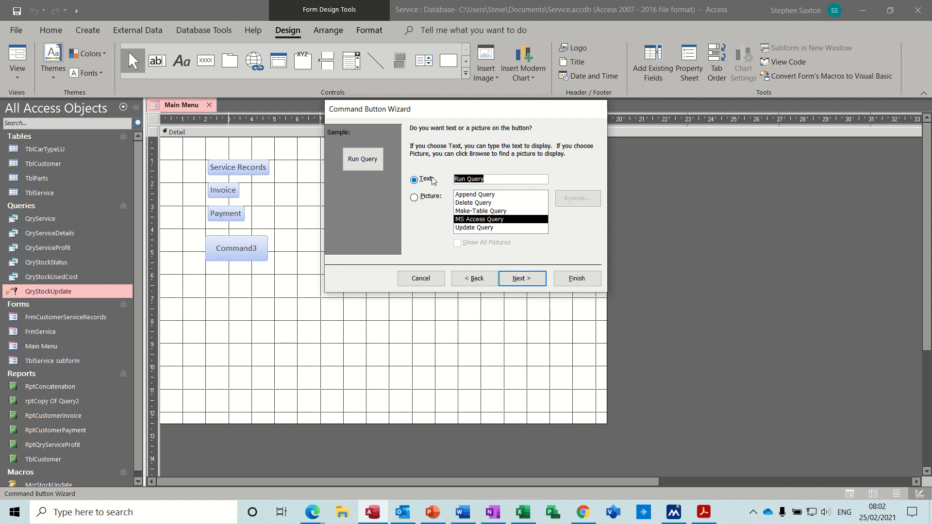
pyautogui.write('Profit')
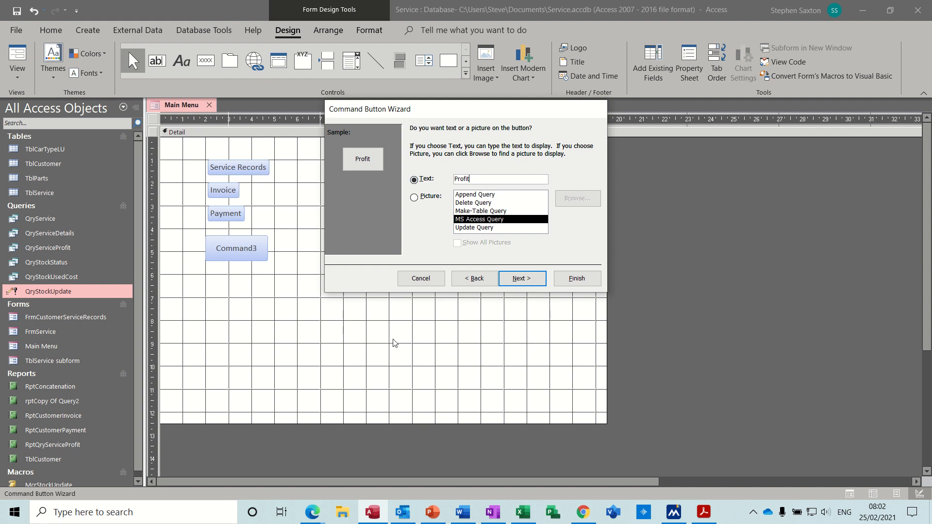
pyautogui.click(522, 279)
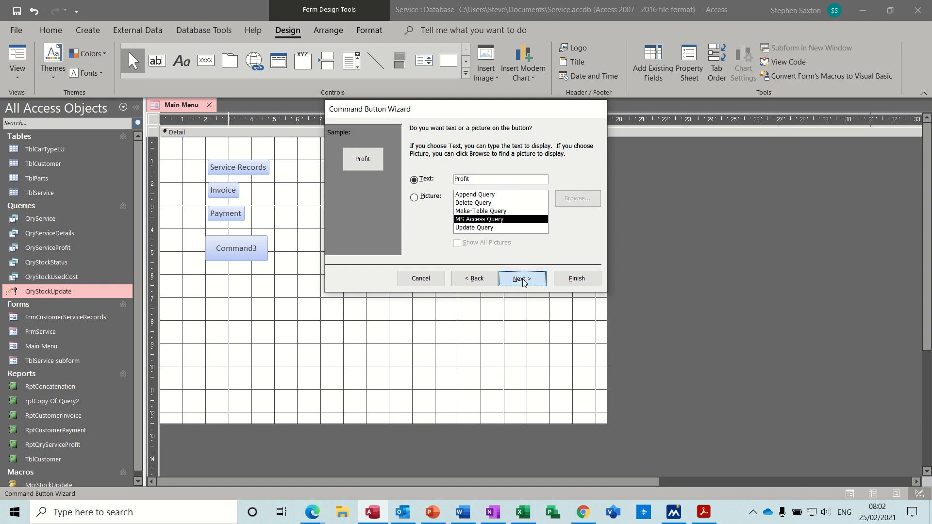
pyautogui.click(575, 277)
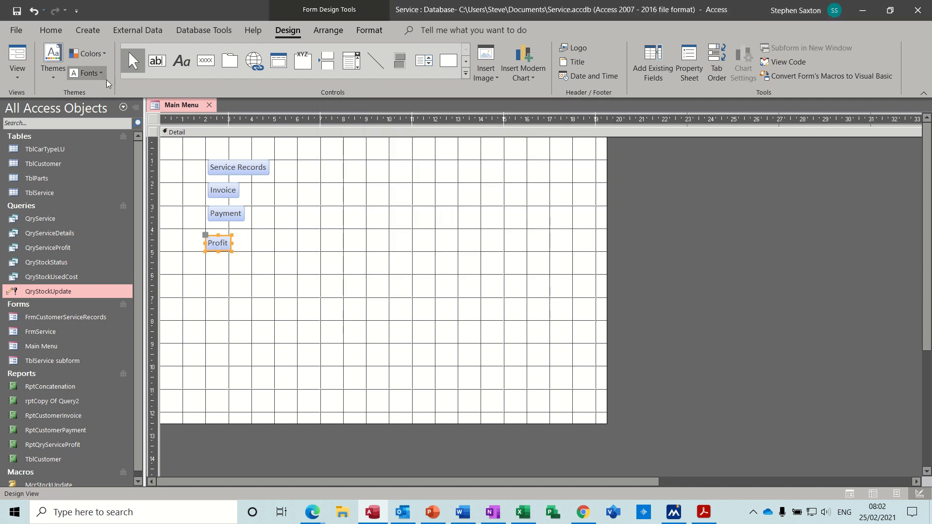
# Test the Profit button in Form view, compare the query with the RptQryServiceProfit report, and close both.
pyautogui.click(15, 61)
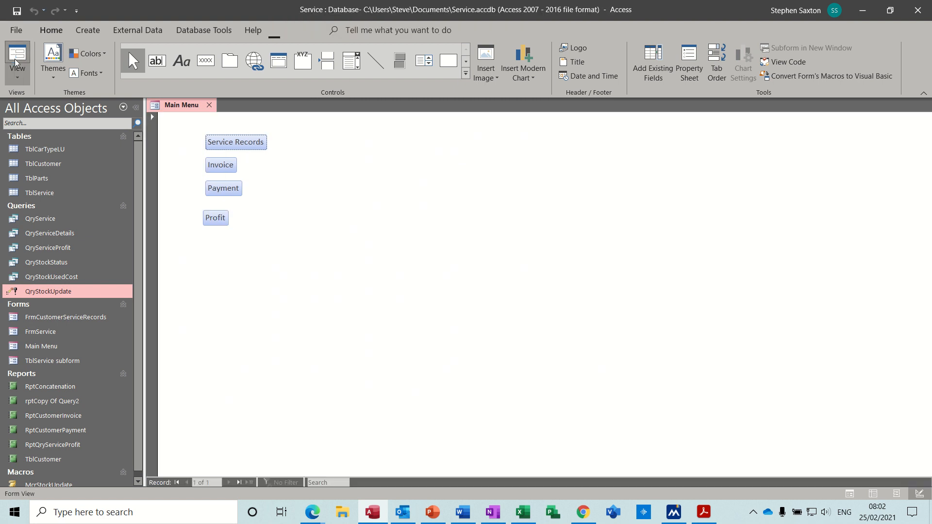
pyautogui.click(215, 220)
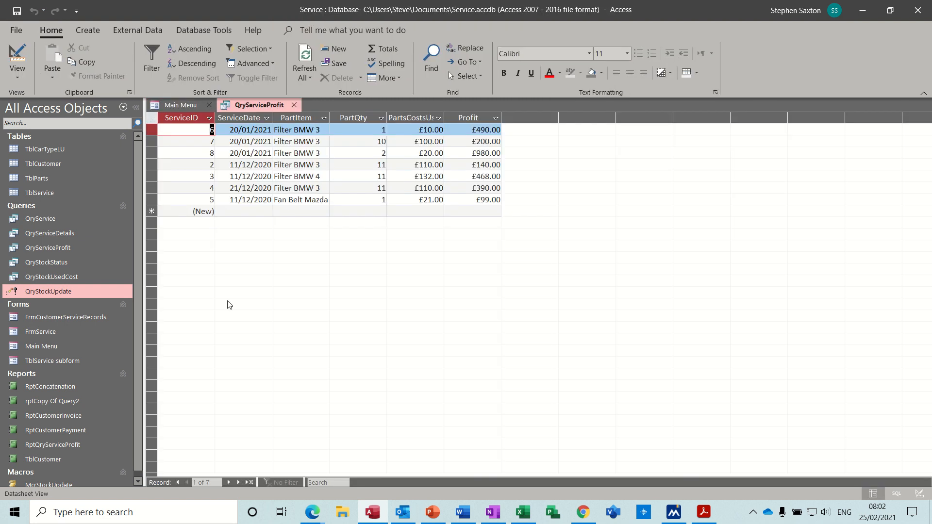
pyautogui.click(294, 105)
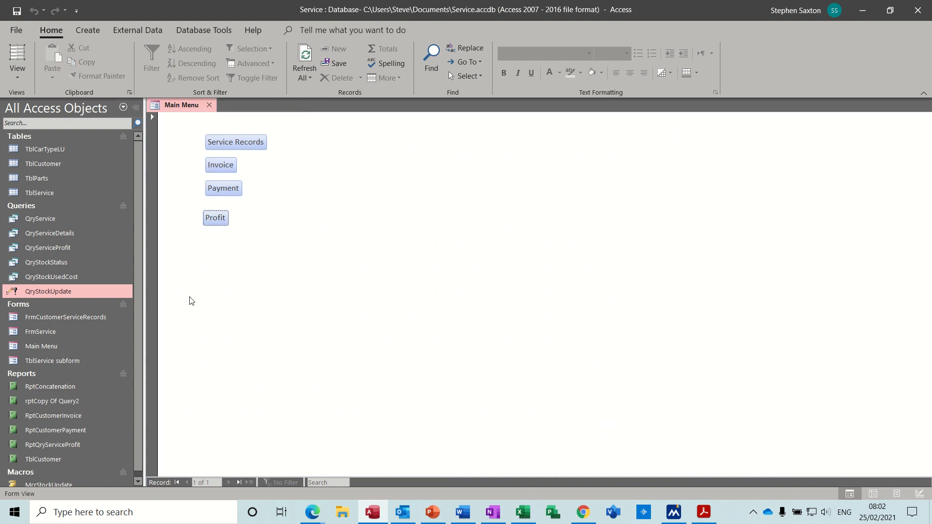
pyautogui.doubleClick(52, 444)
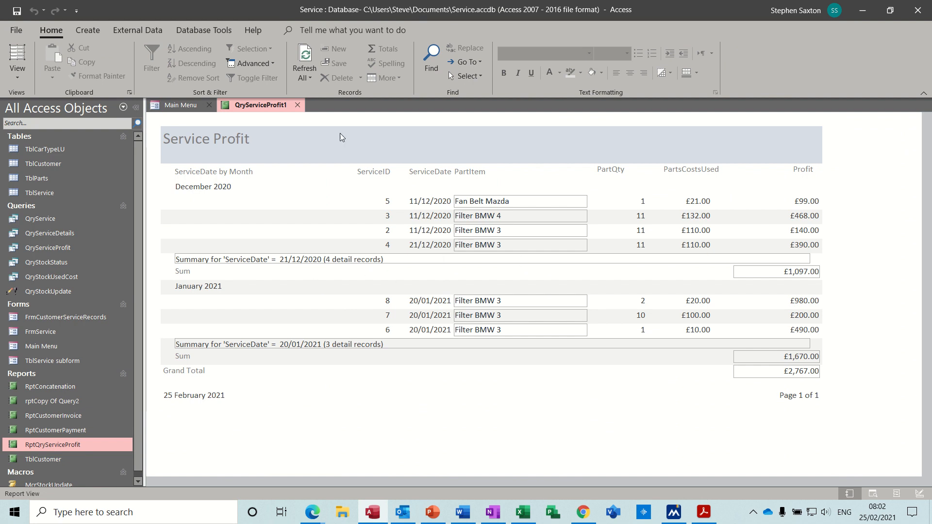
pyautogui.click(298, 106)
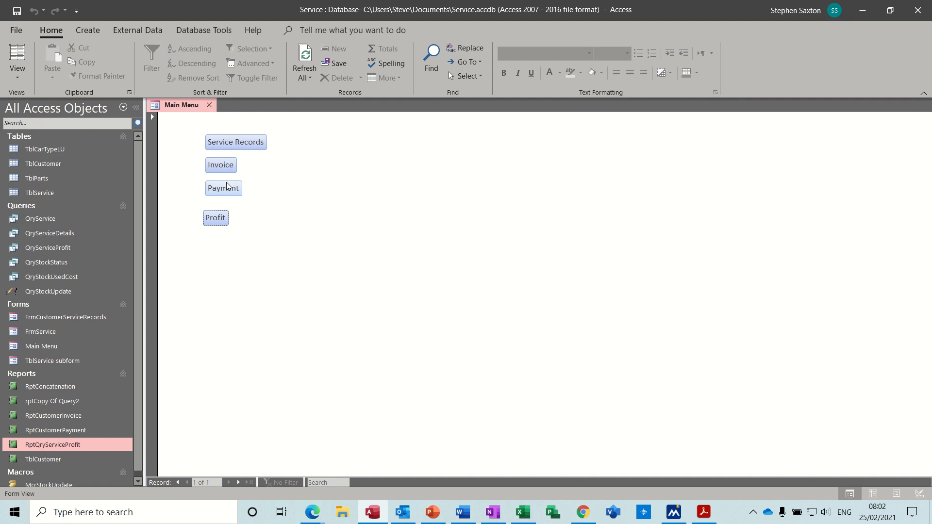
# In Design view, arrange the Service Records, Invoice, Payment and Profit buttons in a stacked layout.
pyautogui.click(16, 77)
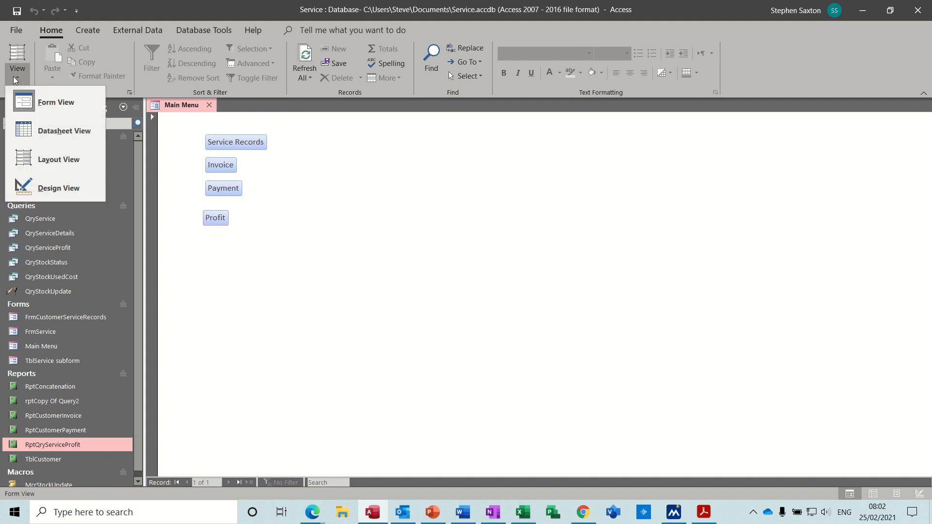
pyautogui.click(52, 189)
pyautogui.moveTo(184, 152); pyautogui.dragTo(287, 265)
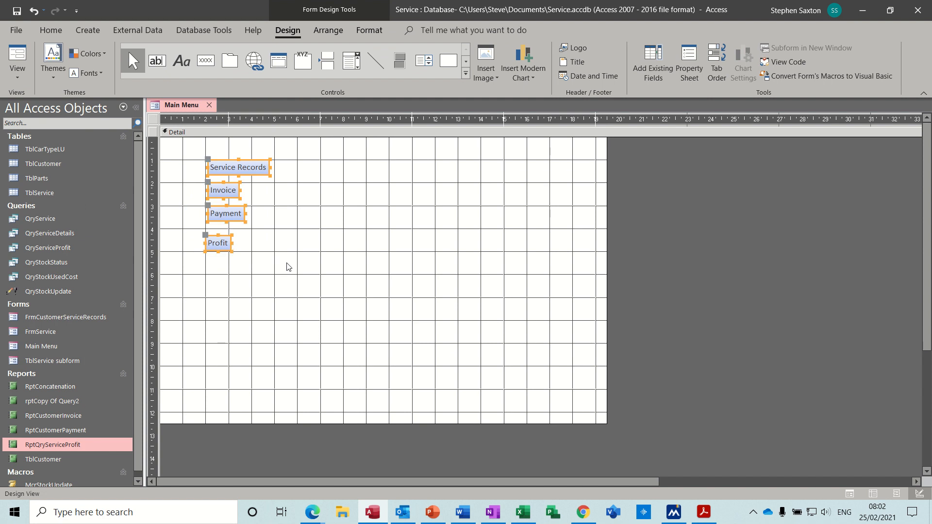
pyautogui.click(334, 34)
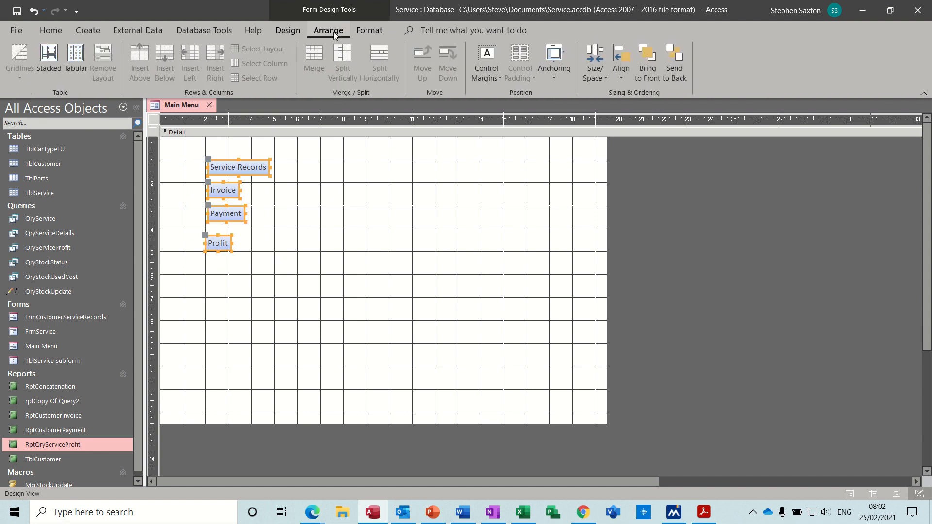
pyautogui.click(51, 57)
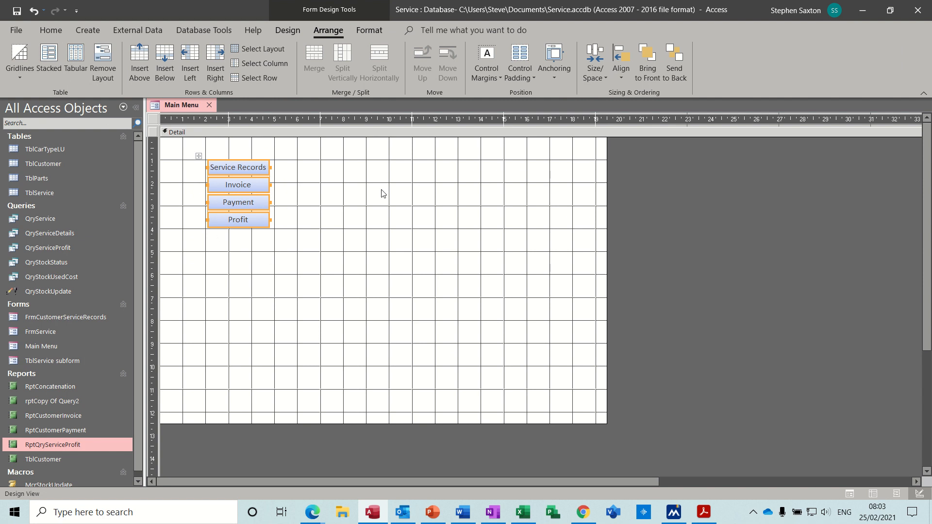
pyautogui.click(349, 182)
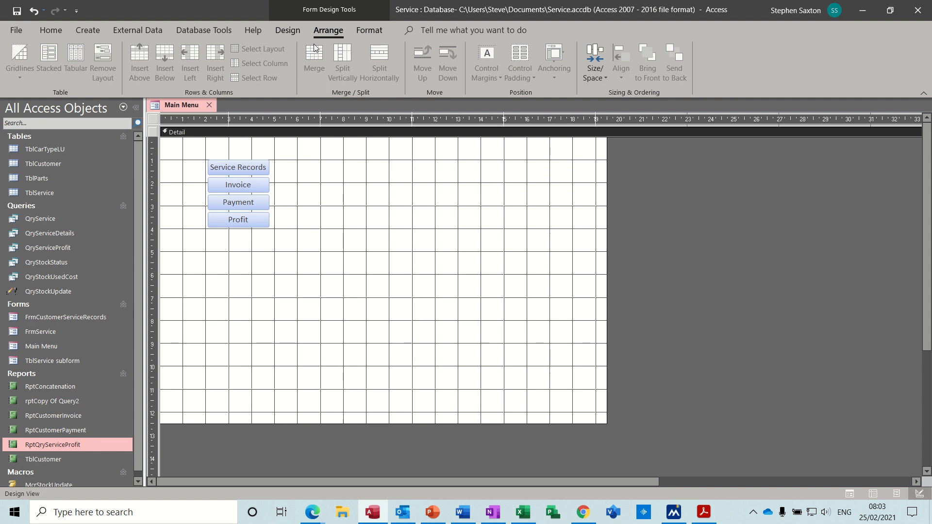
# Create a new macro with an OpenForm action that opens FrmService.
pyautogui.click(289, 30)
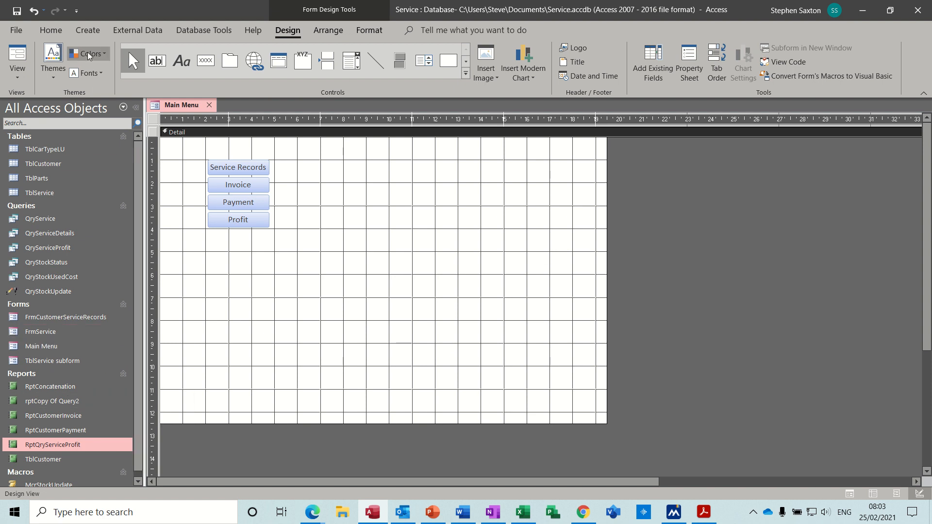
pyautogui.click(94, 34)
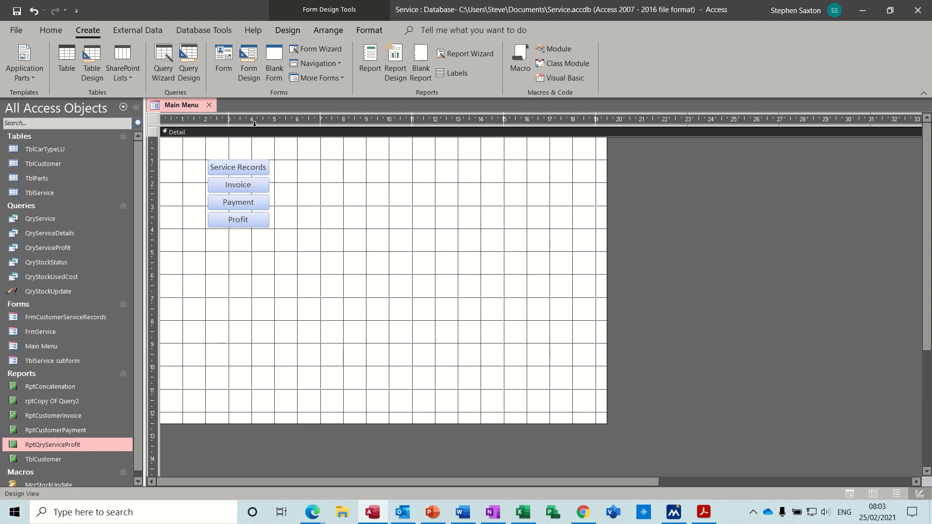
pyautogui.click(519, 62)
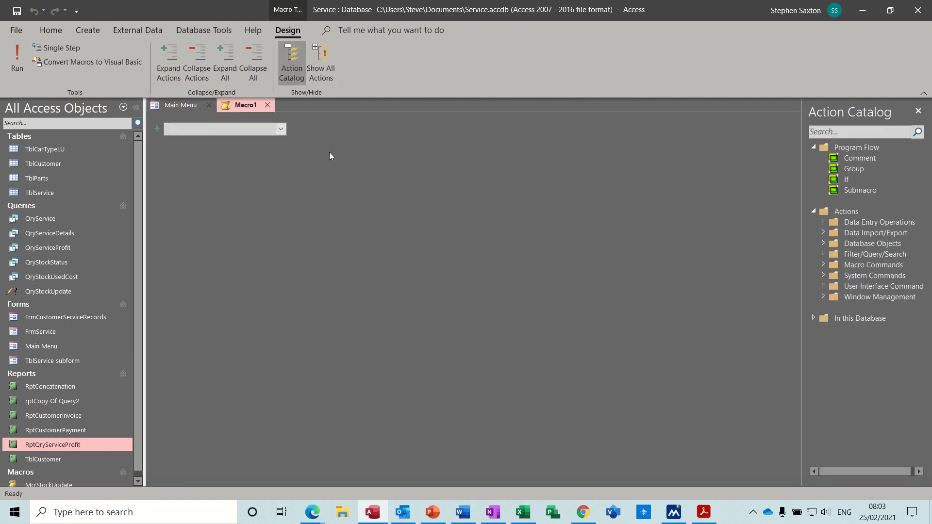
pyautogui.click(280, 129)
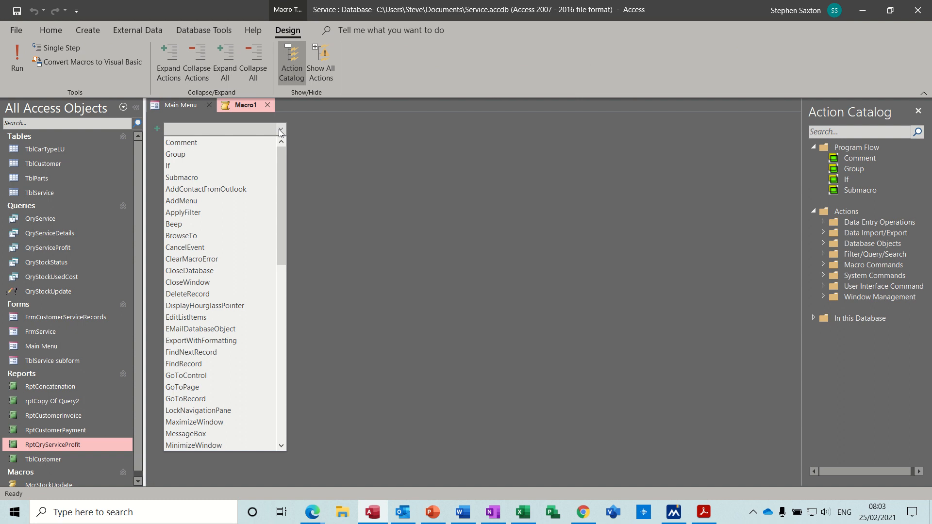
pyautogui.click(280, 129)
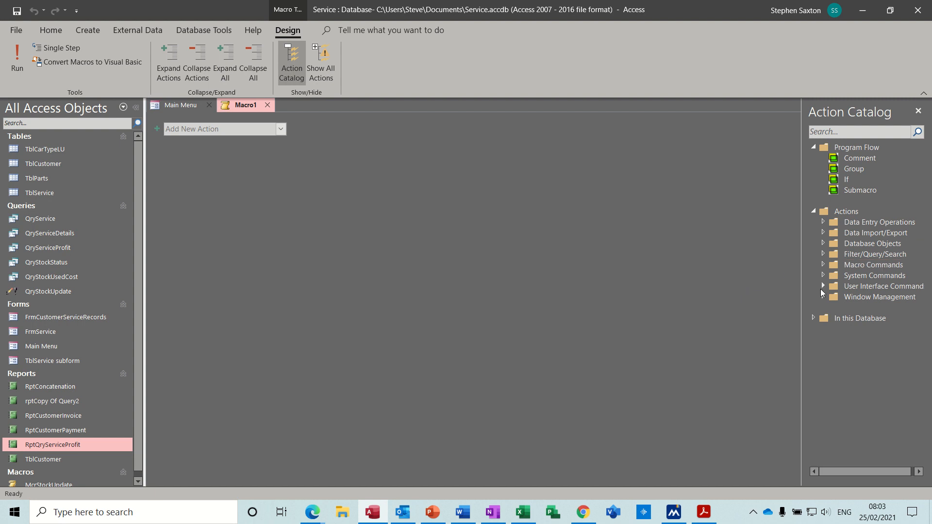
pyautogui.click(281, 129)
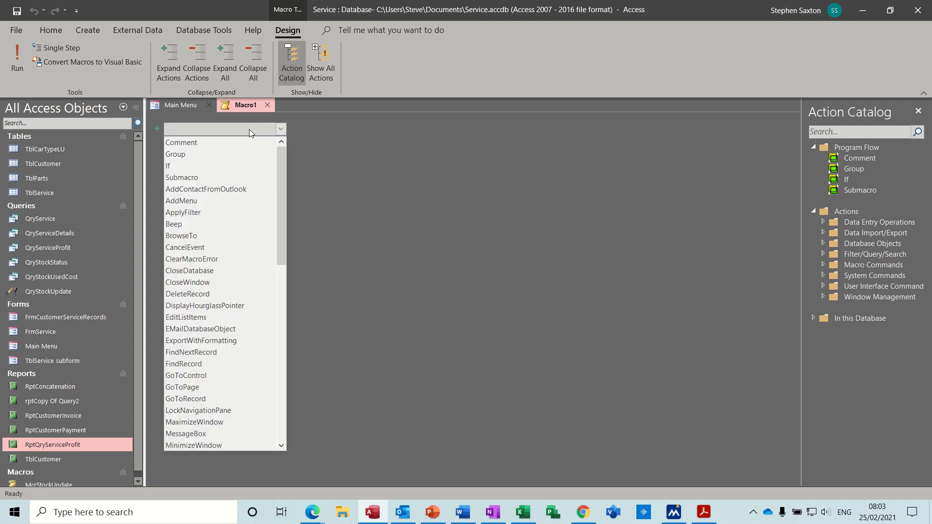
pyautogui.write('op')
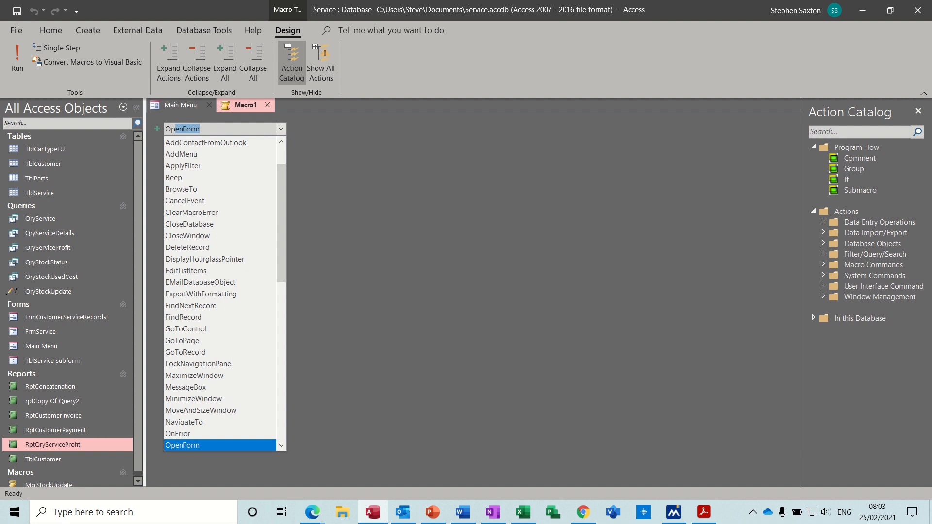
pyautogui.click(173, 445)
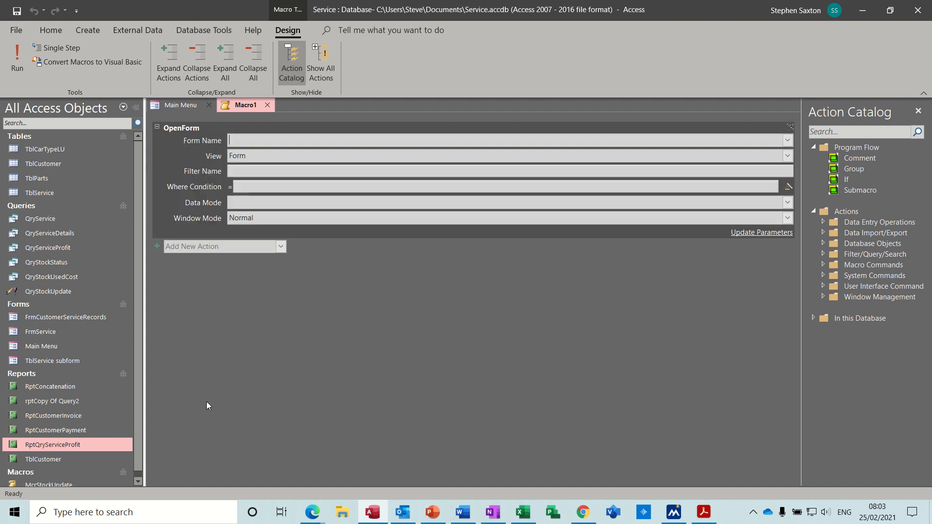
pyautogui.click(787, 140)
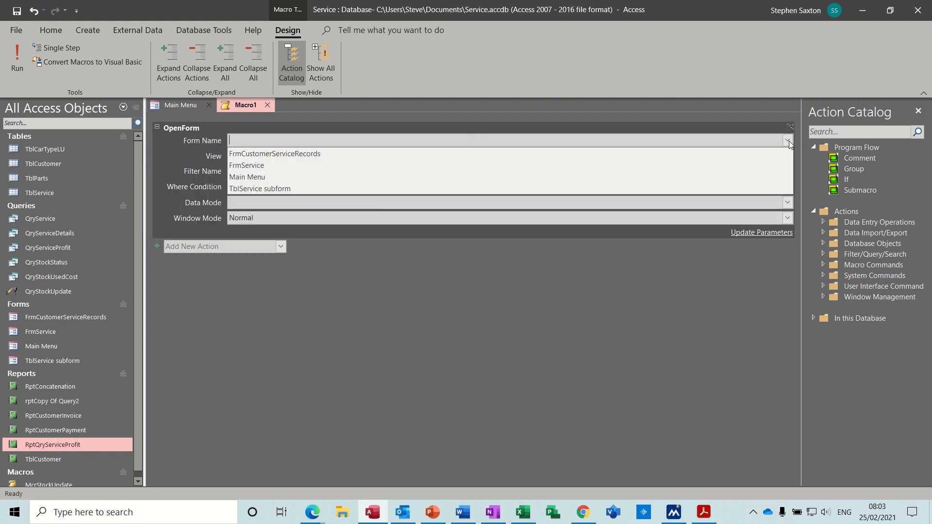
pyautogui.click(475, 171)
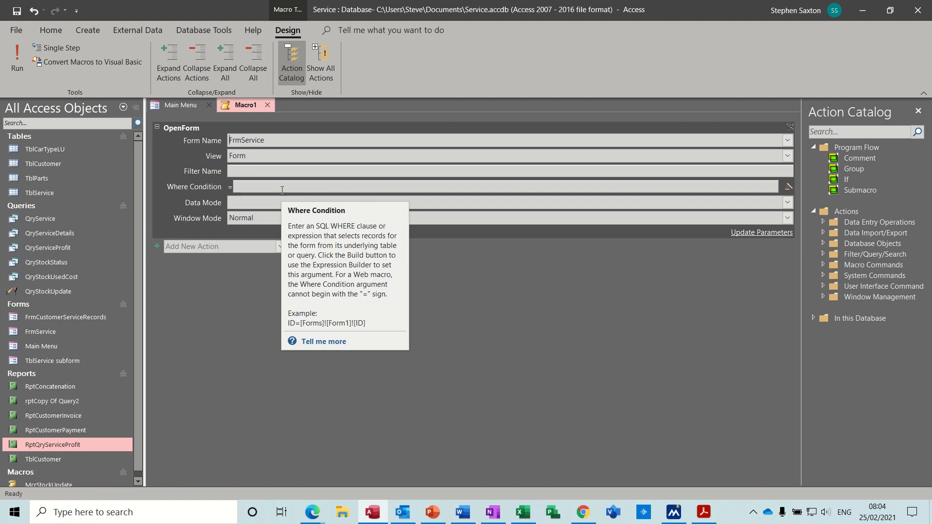
# Add a CloseWindow action to the macro with object type Form and object name Main Menu.
pyautogui.click(280, 247)
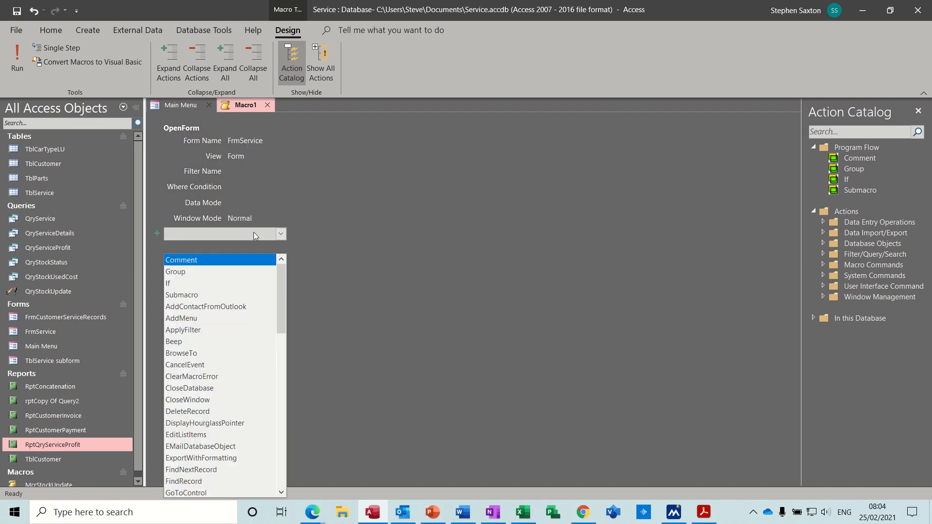
pyautogui.write('cl')
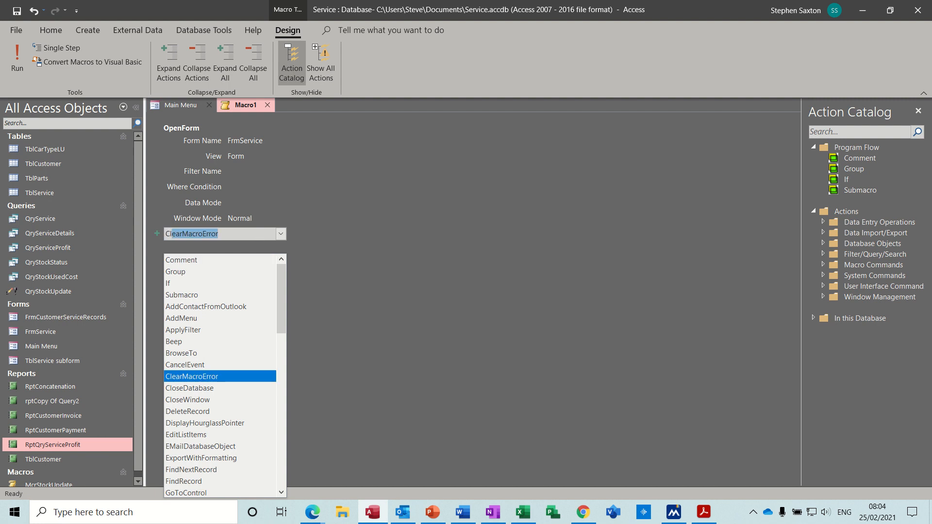
pyautogui.click(218, 399)
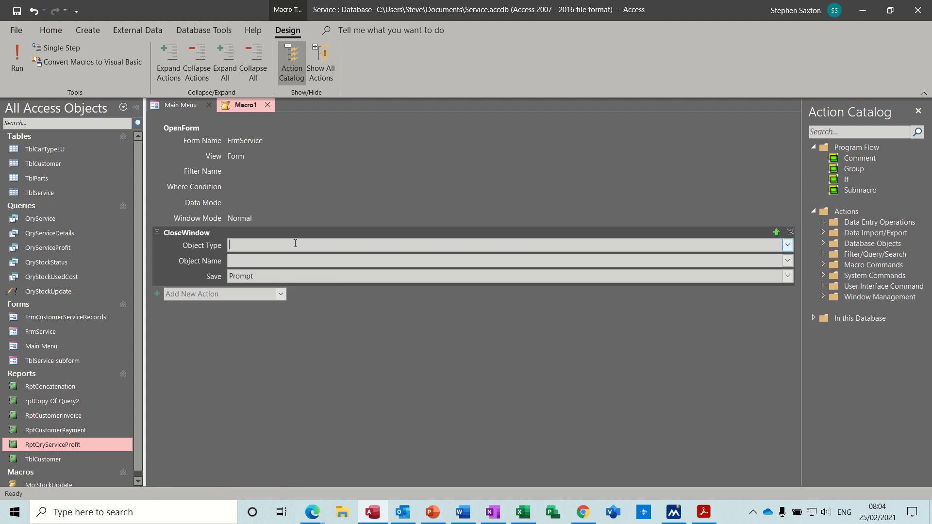
pyautogui.click(787, 245)
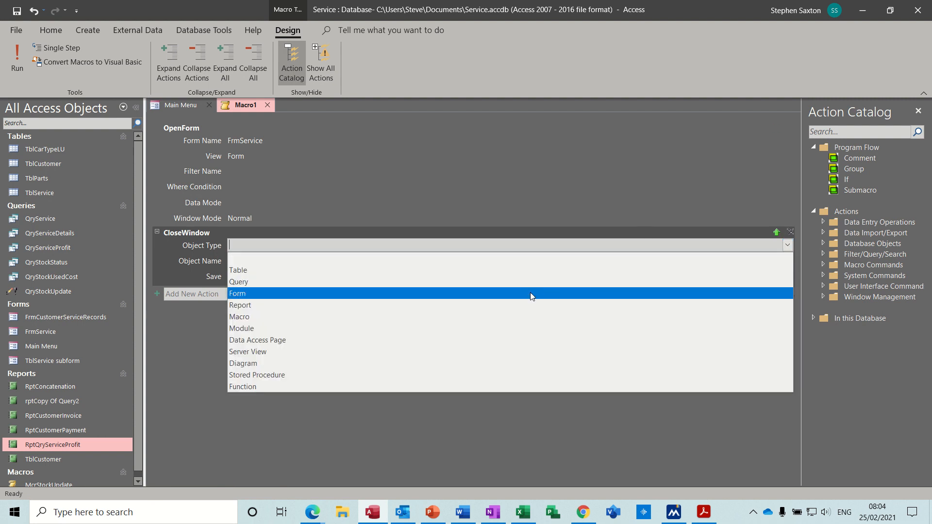
pyautogui.click(530, 293)
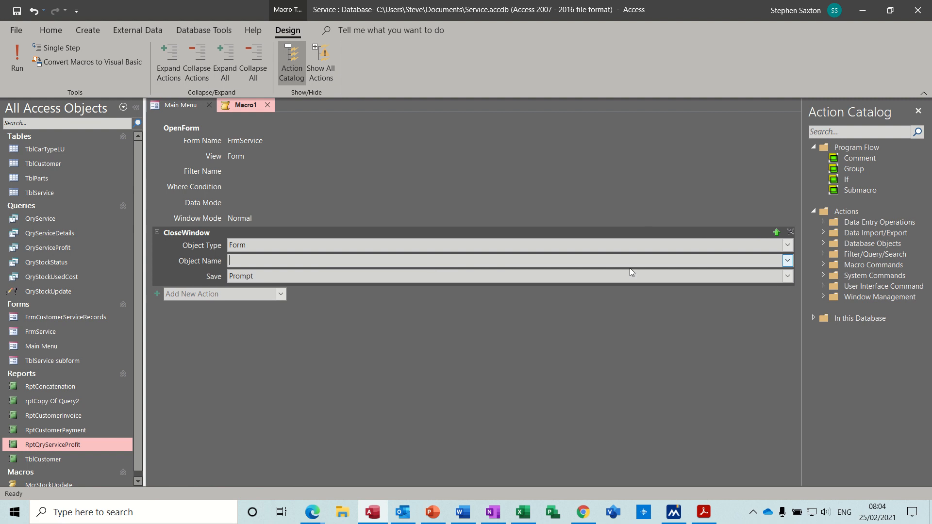
pyautogui.click(707, 280)
pyautogui.click(787, 261)
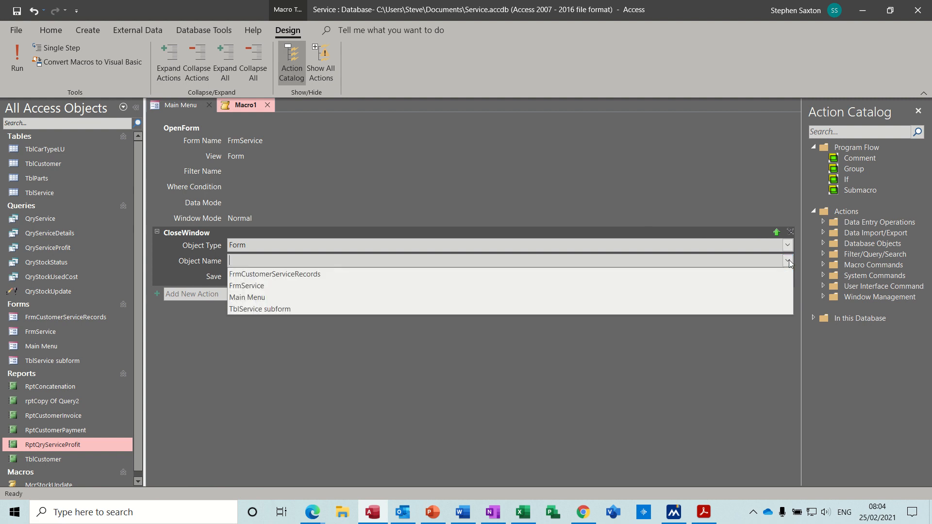
pyautogui.click(470, 297)
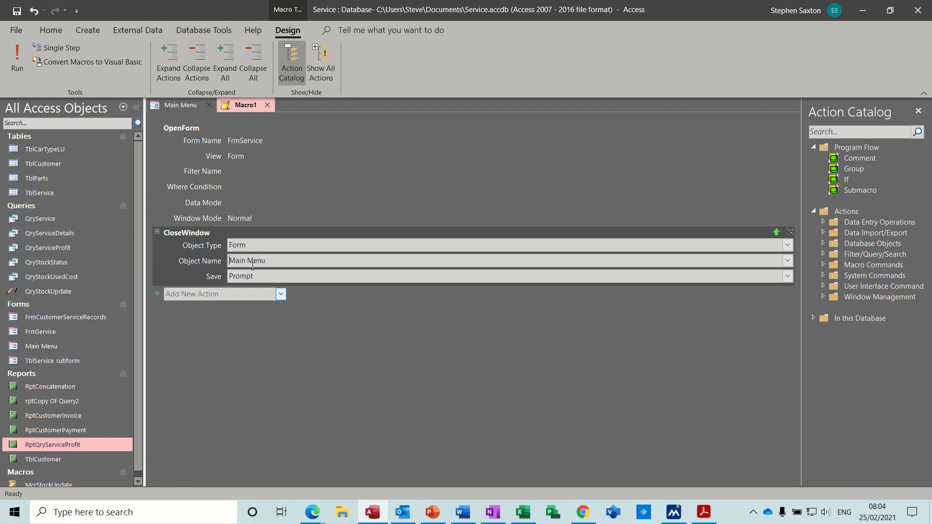
# Save the macro as McrOpenServiceCloseMain and close it.
pyautogui.click(16, 10)
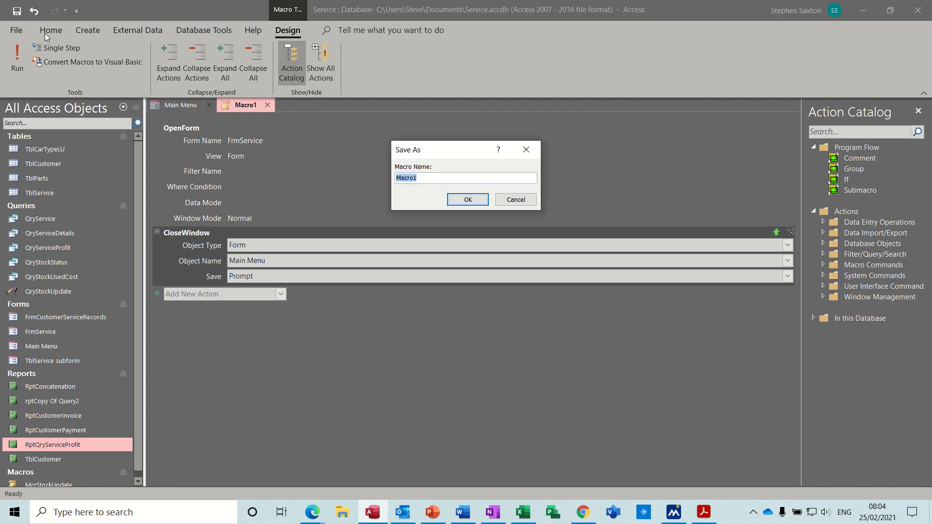
pyautogui.write('McrOpenServiceCloseMain')
pyautogui.click(474, 199)
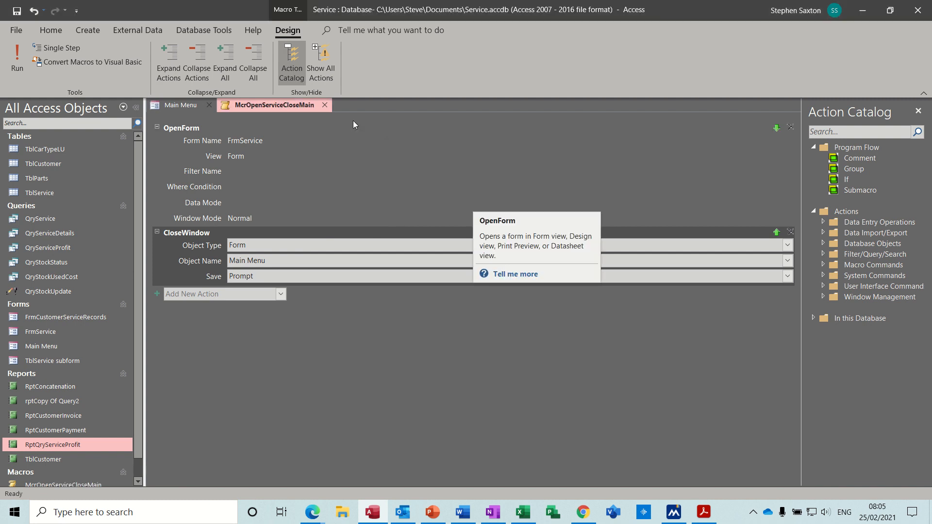
pyautogui.click(325, 105)
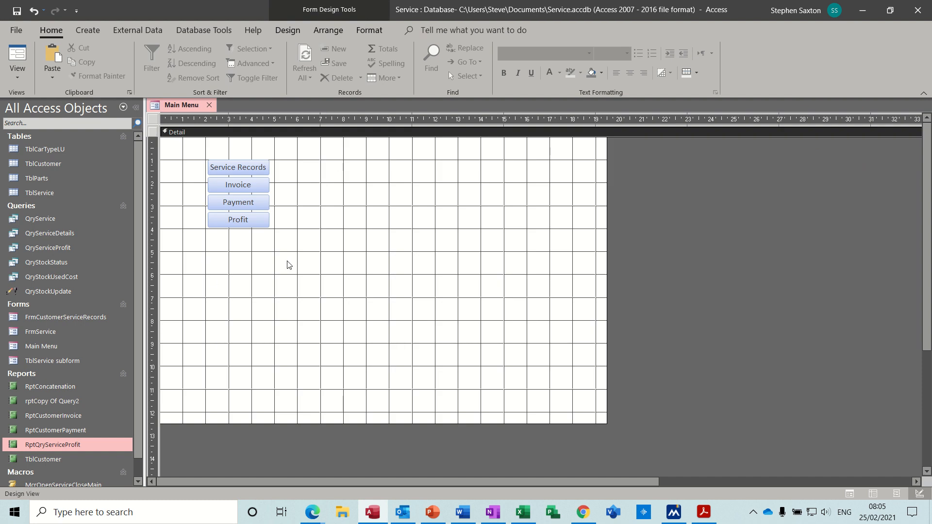
# Draw a command button below Profit on the Main Menu form and have it run the macro McrOpenServiceCloseMain.
pyautogui.click(287, 31)
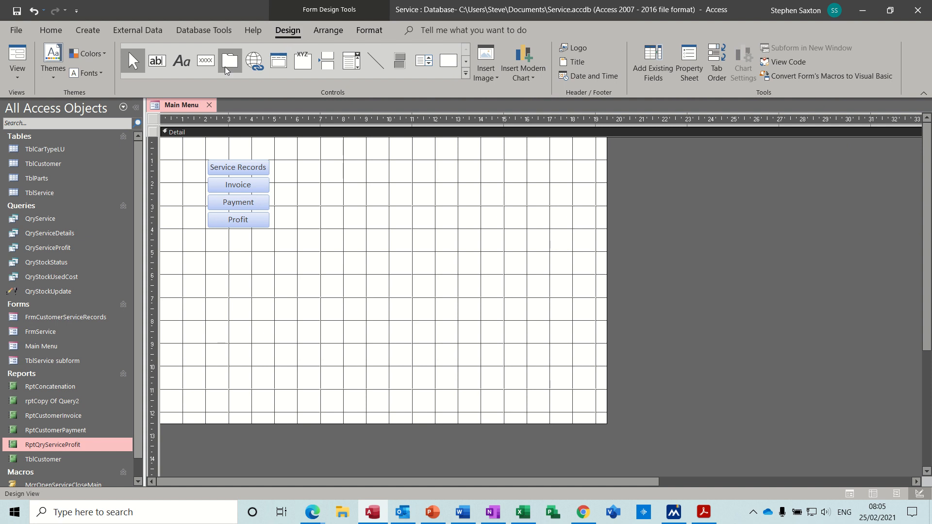
pyautogui.click(204, 62)
pyautogui.moveTo(206, 238); pyautogui.dragTo(276, 264)
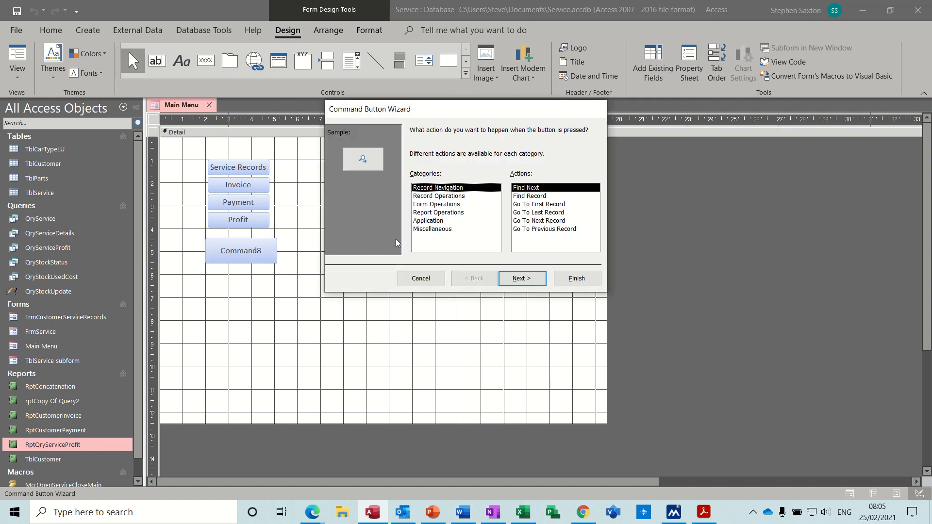
pyautogui.click(427, 230)
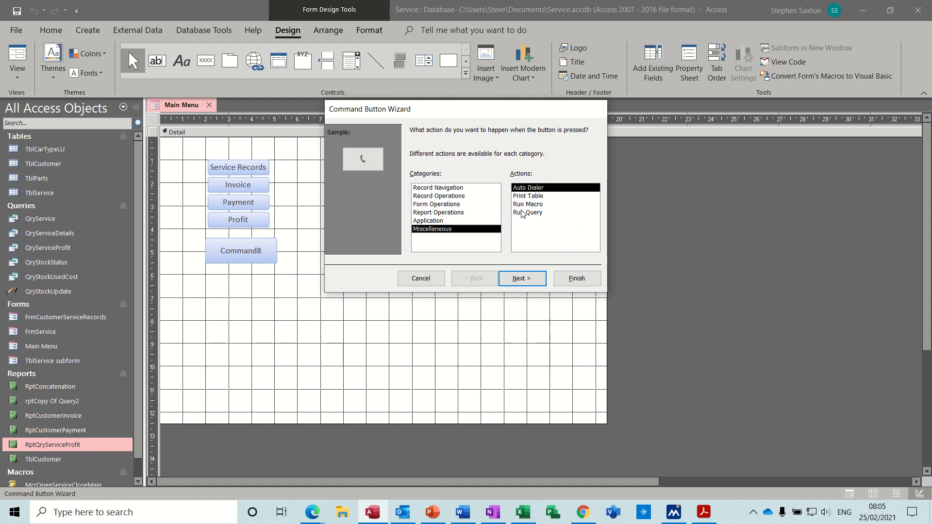
pyautogui.click(536, 206)
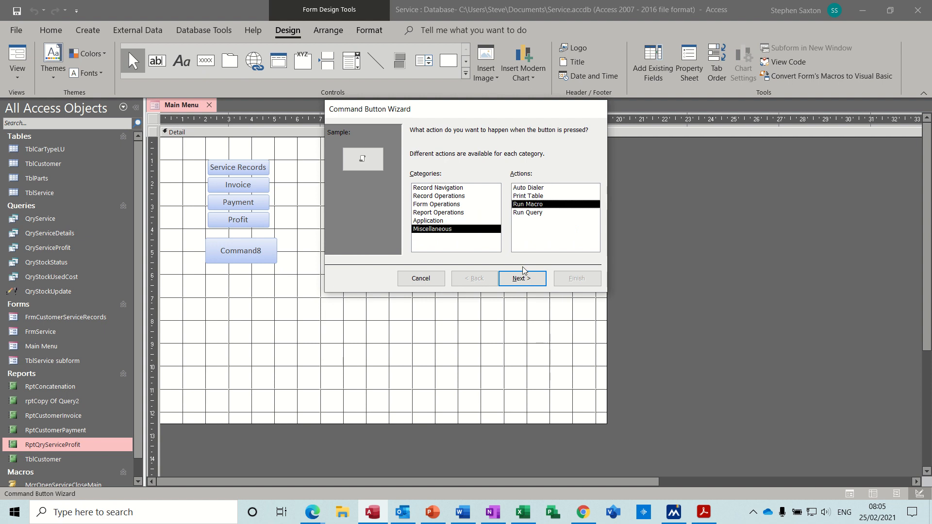
pyautogui.click(523, 279)
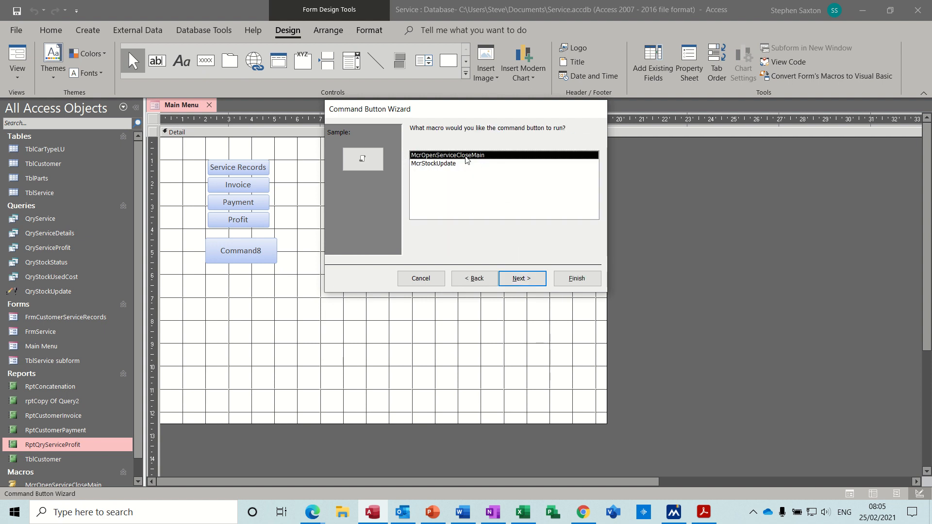
pyautogui.click(440, 165)
pyautogui.click(468, 156)
pyautogui.click(451, 165)
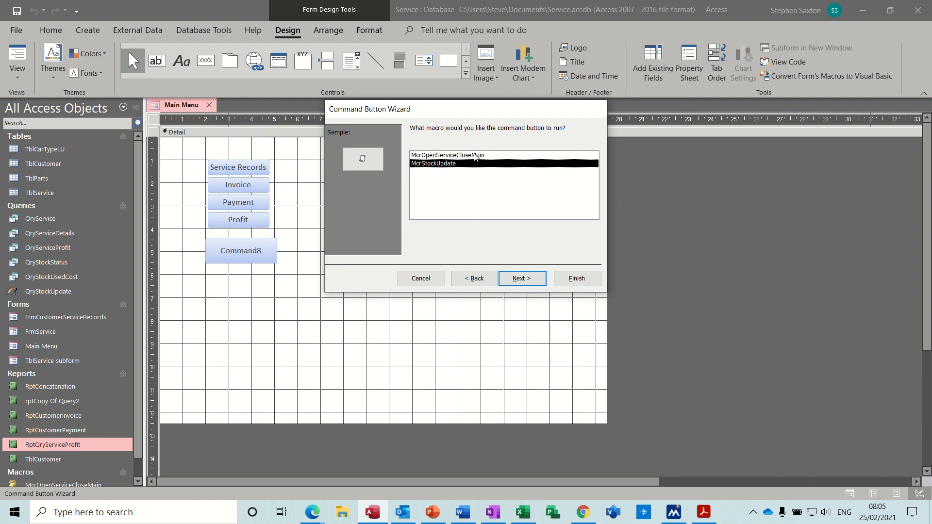
pyautogui.click(474, 155)
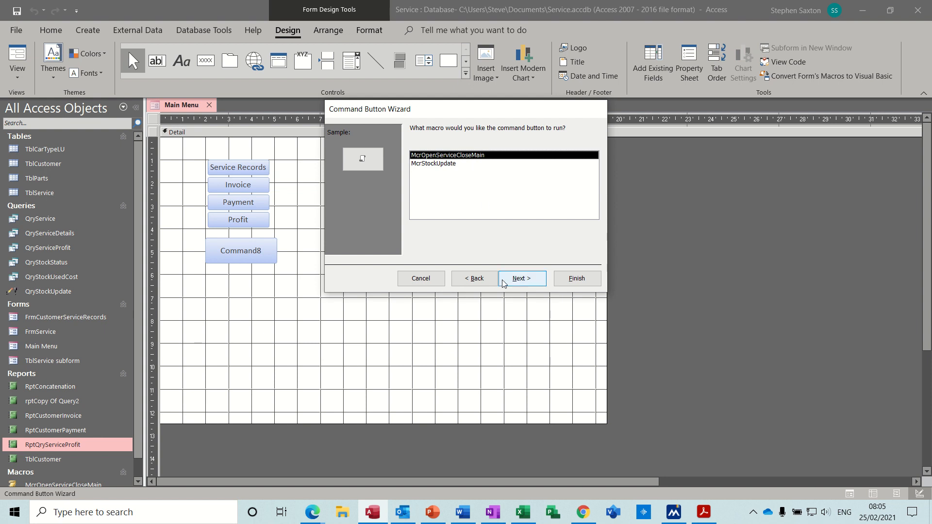
pyautogui.click(520, 282)
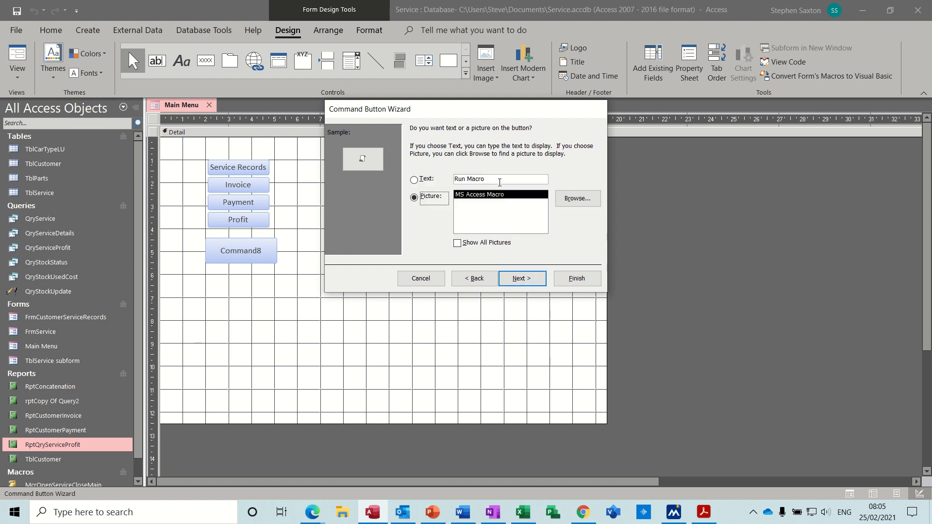
# Give the button the text "Open Service Fomr", finish the wizard, and save the form before viewing it in Form view.
pyautogui.moveTo(479, 174); pyautogui.dragTo(420, 163)
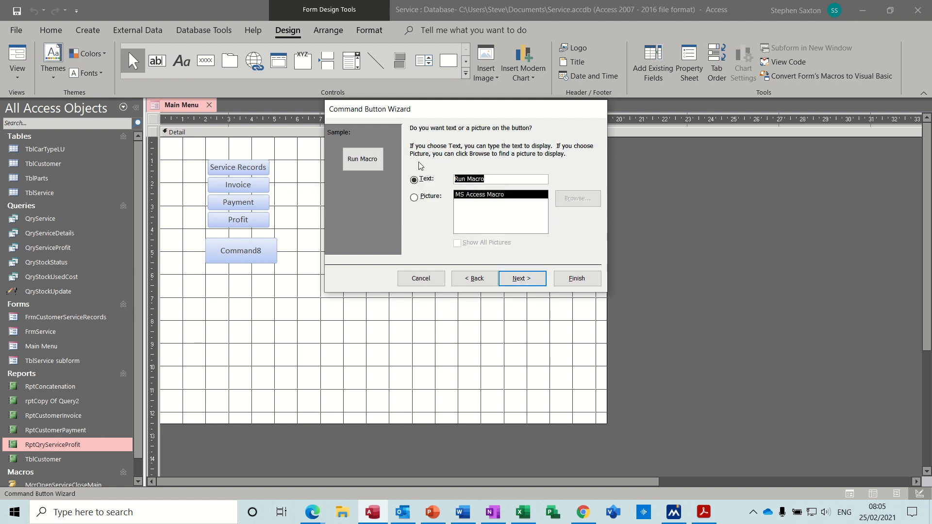
pyautogui.write('Open Service')
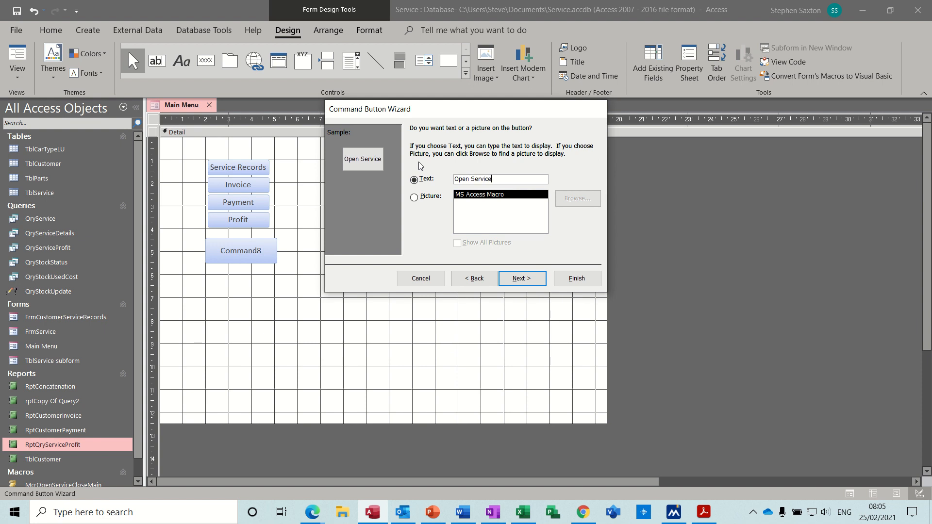
pyautogui.write(' Fomr')
pyautogui.click(522, 278)
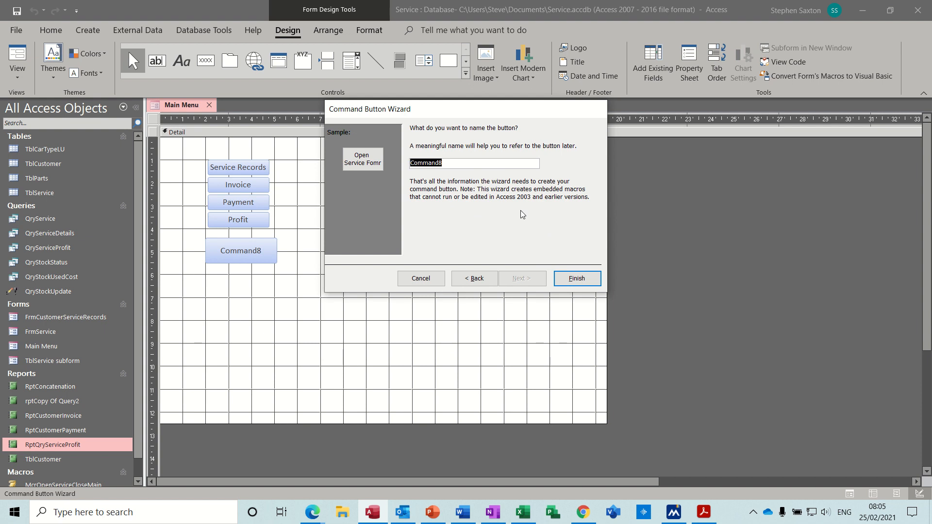
pyautogui.click(573, 283)
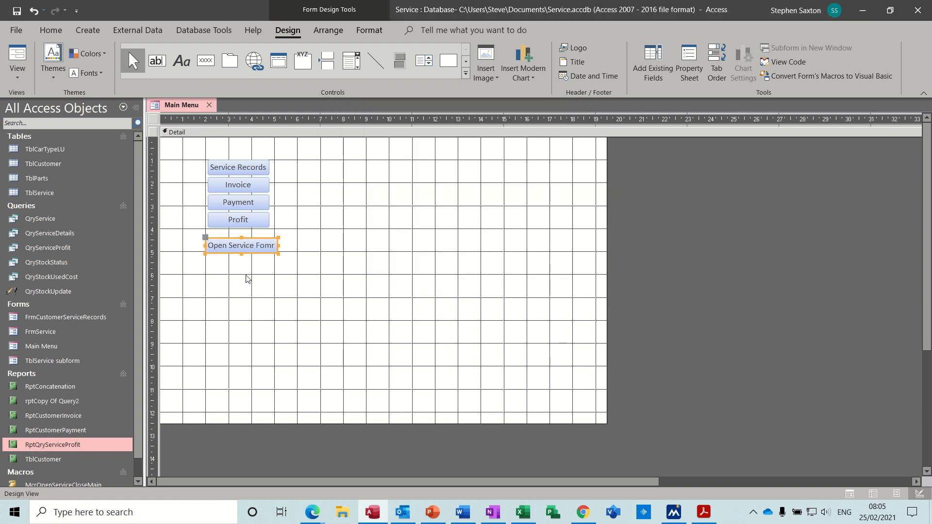
pyautogui.click(17, 10)
pyautogui.click(17, 56)
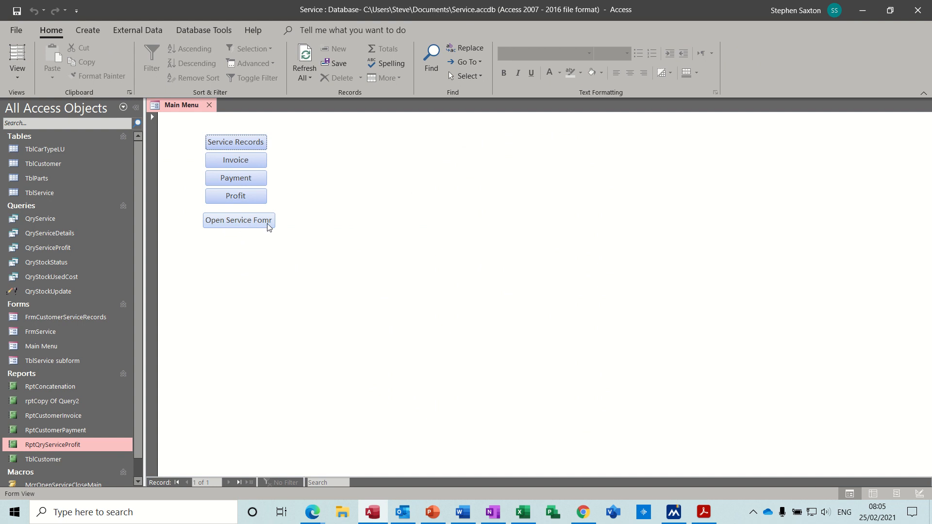
# Correct the new button's caption to "Open Service Form" in Design view and test the button in Form view.
pyautogui.click(18, 73)
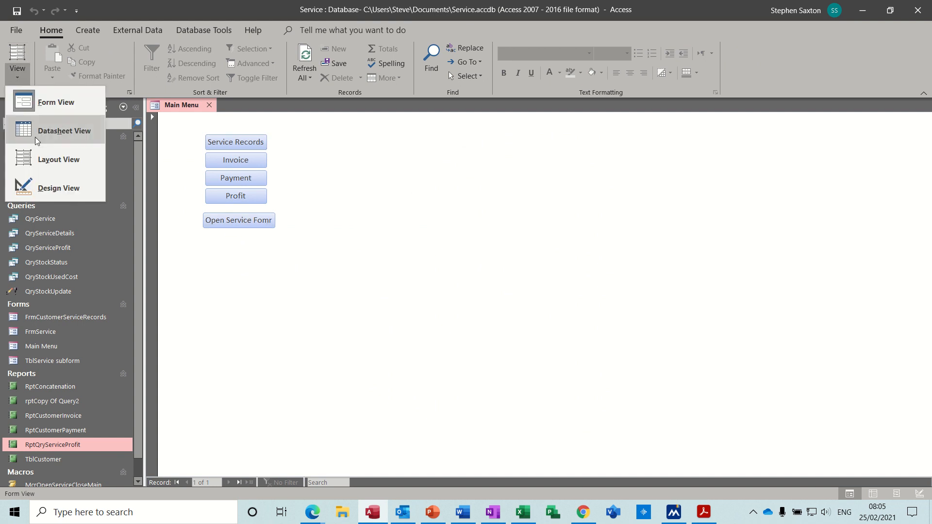
pyautogui.click(51, 188)
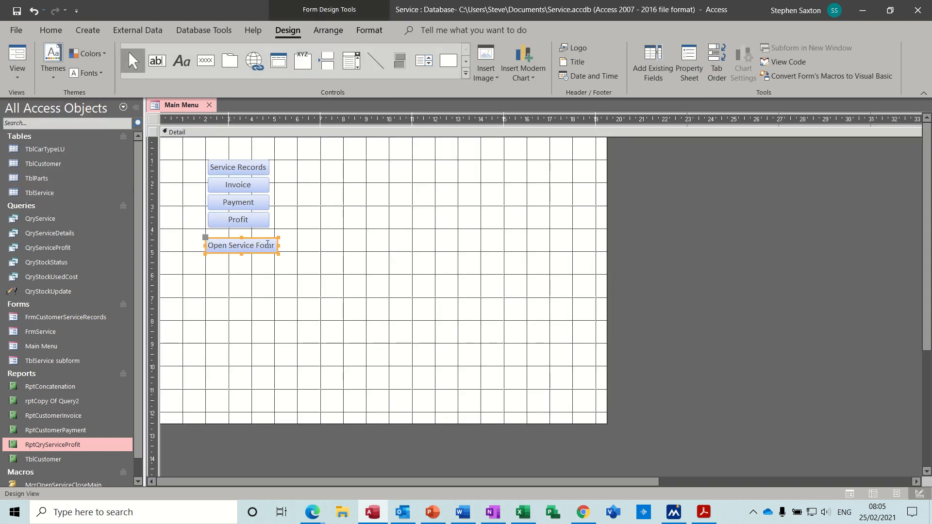
pyautogui.click(273, 246)
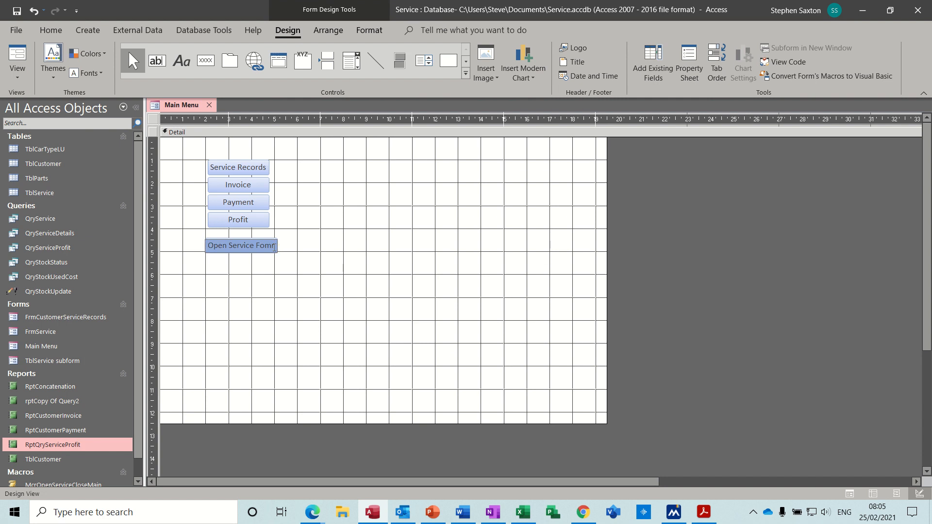
pyautogui.press('BackSpace')
pyautogui.press('BackSpace')
pyautogui.write('rm')
pyautogui.click(300, 177)
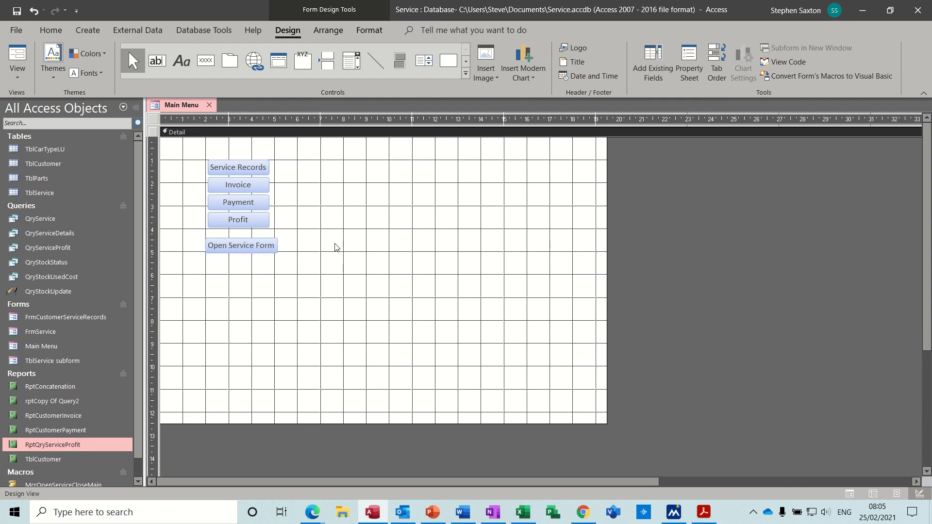
pyautogui.click(16, 50)
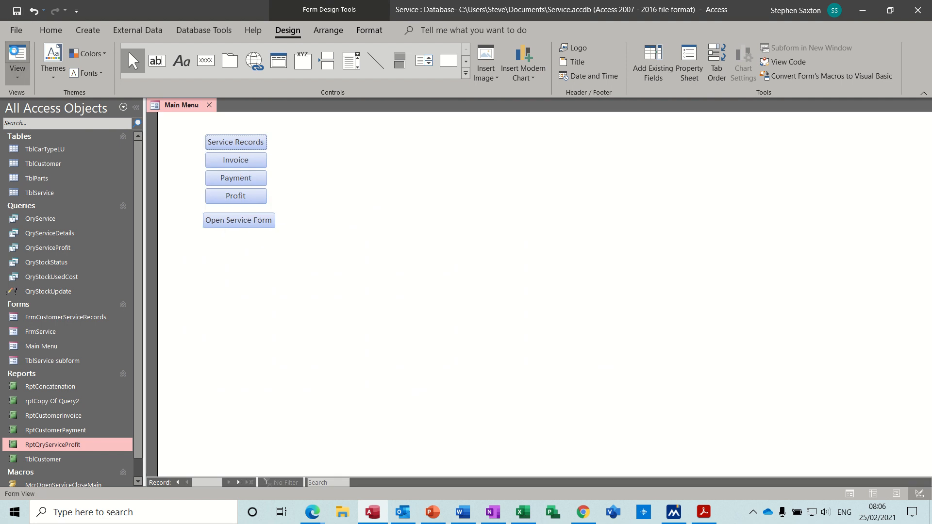
pyautogui.click(240, 220)
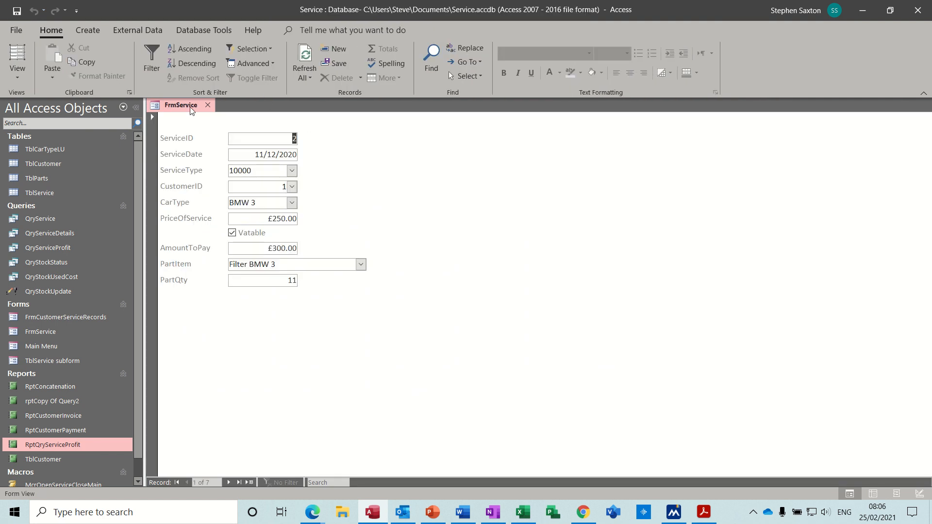
# In FrmService's Design view, draw a command button beside the ServiceID field and assign it the Open Form action from Form Operations.
pyautogui.click(17, 76)
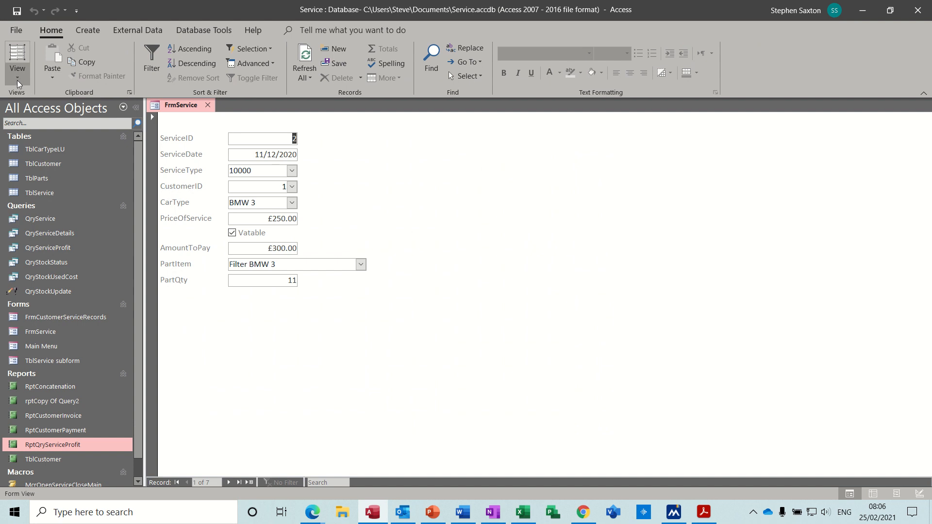
pyautogui.click(52, 184)
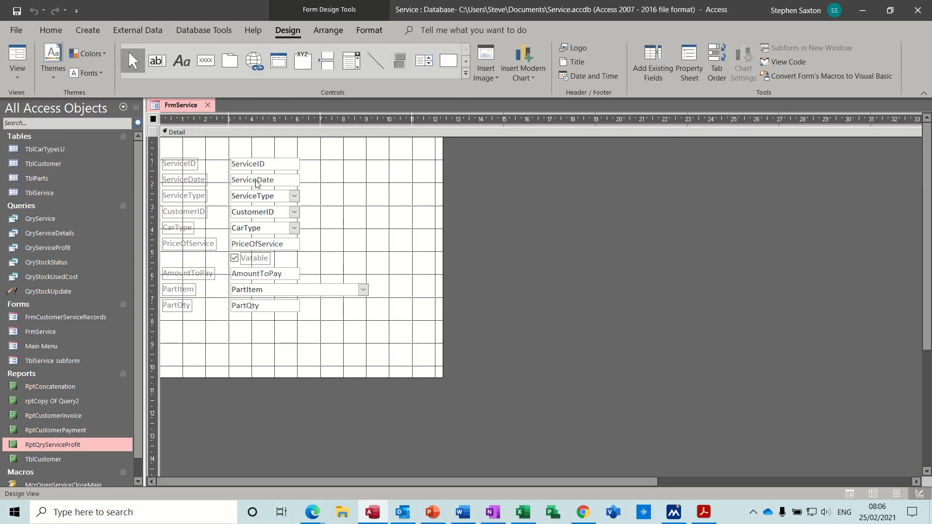
pyautogui.click(205, 61)
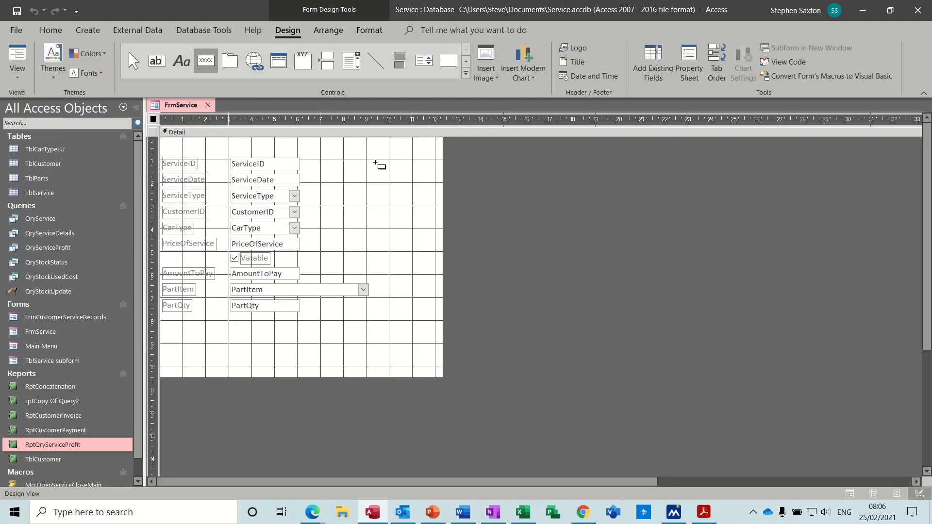
pyautogui.moveTo(375, 161); pyautogui.dragTo(449, 183)
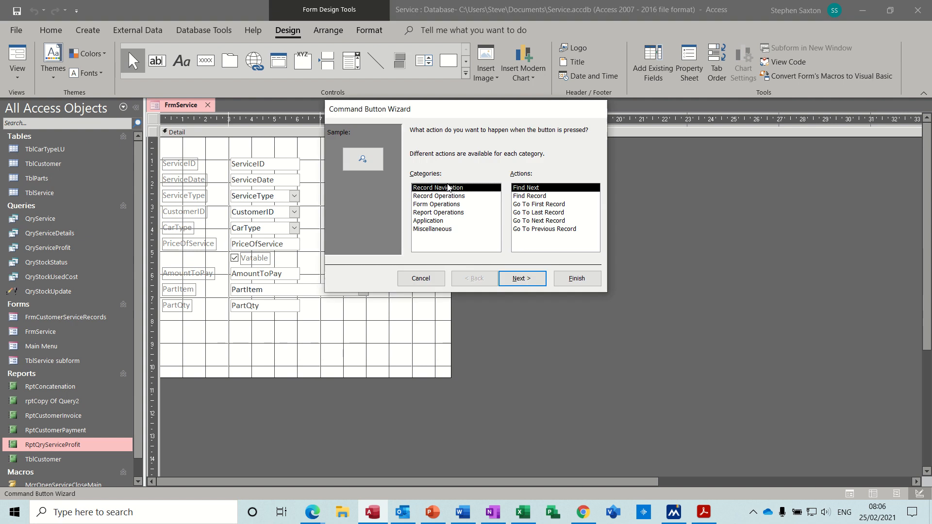
pyautogui.click(428, 207)
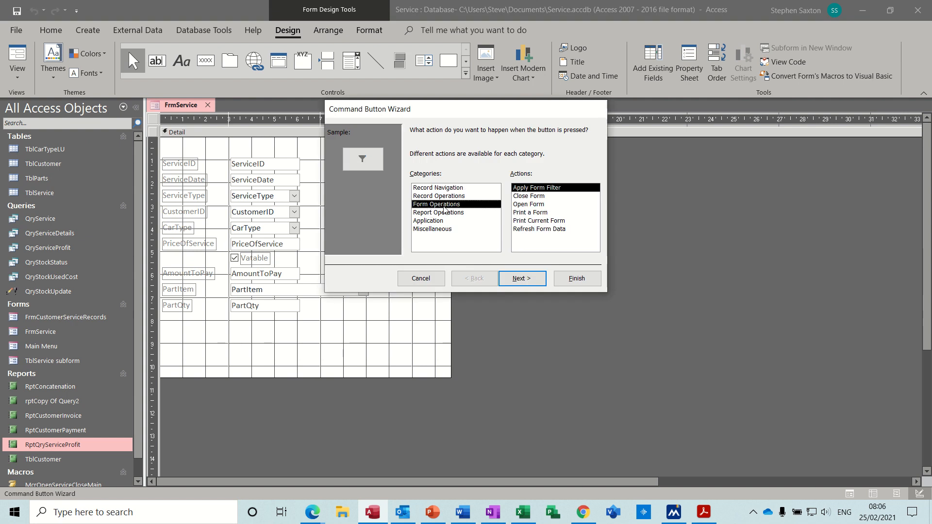
pyautogui.click(529, 204)
pyautogui.click(525, 278)
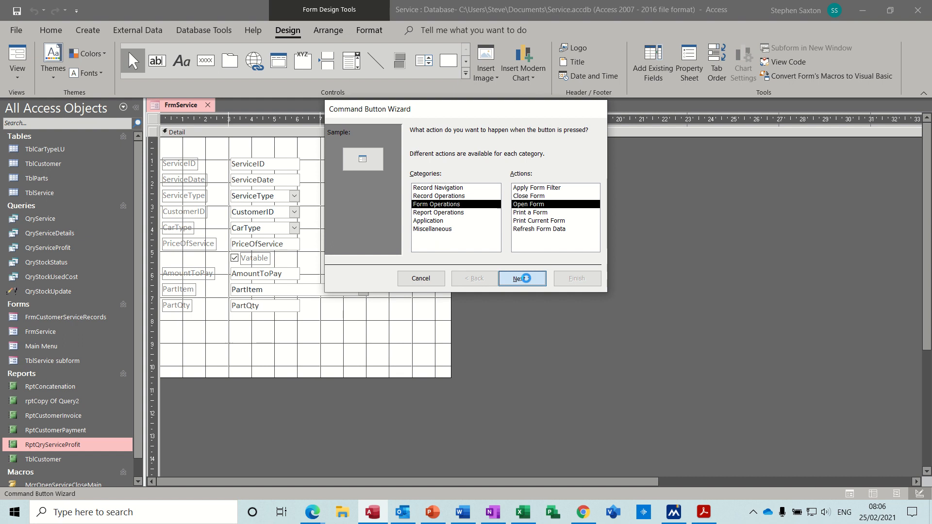
# Choose Main Menu as the form the command button opens, give it the text "Main Menu", and finish the wizard.
pyautogui.click(433, 171)
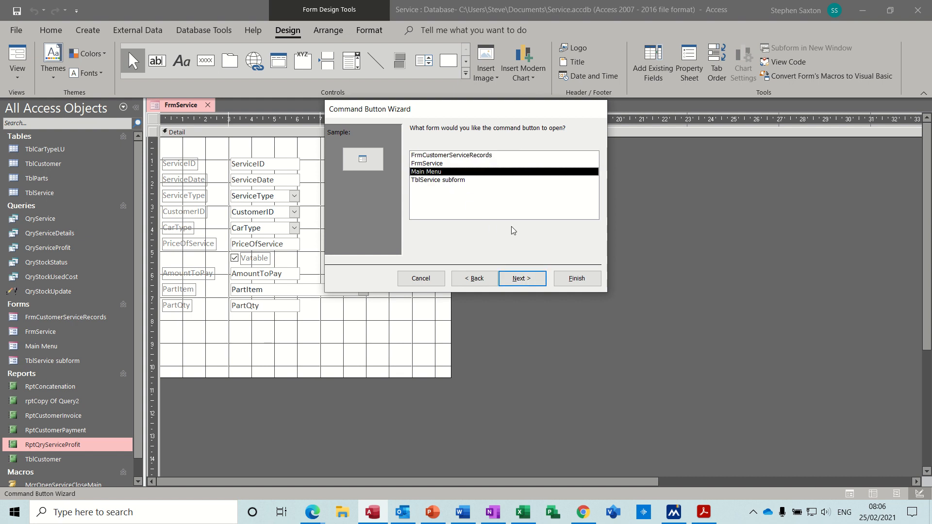
pyautogui.click(533, 281)
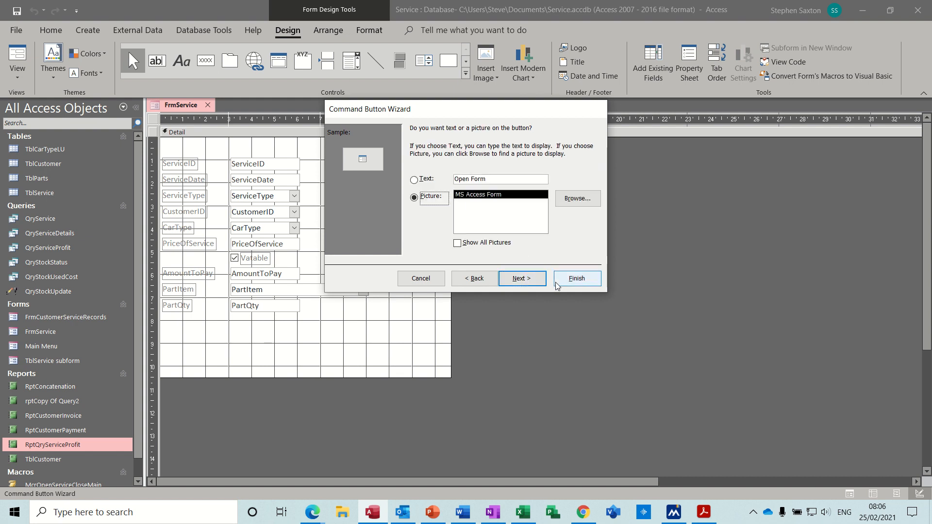
pyautogui.click(432, 180)
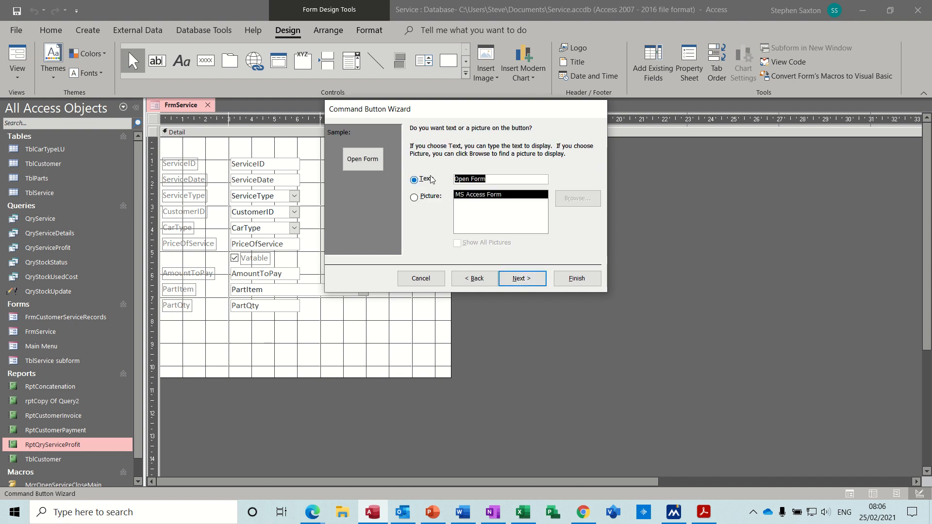
pyautogui.write('Main Menu')
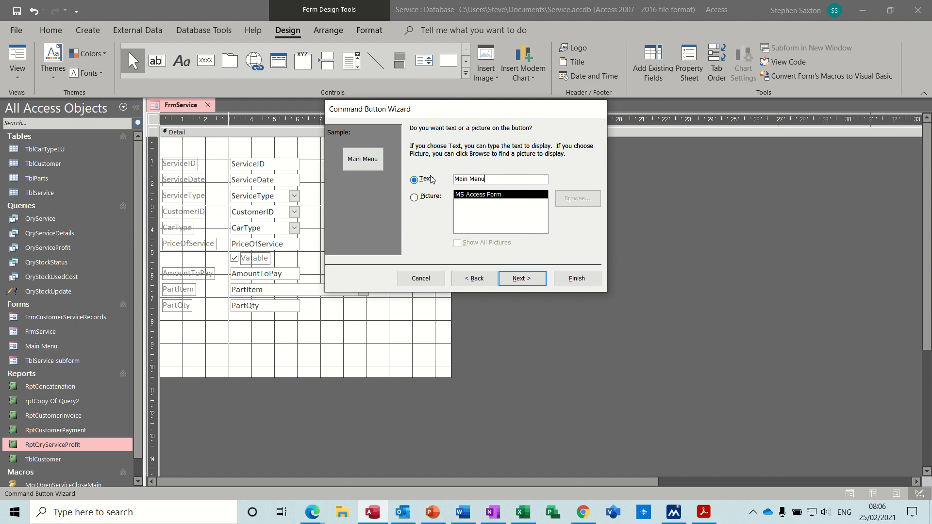
pyautogui.click(577, 278)
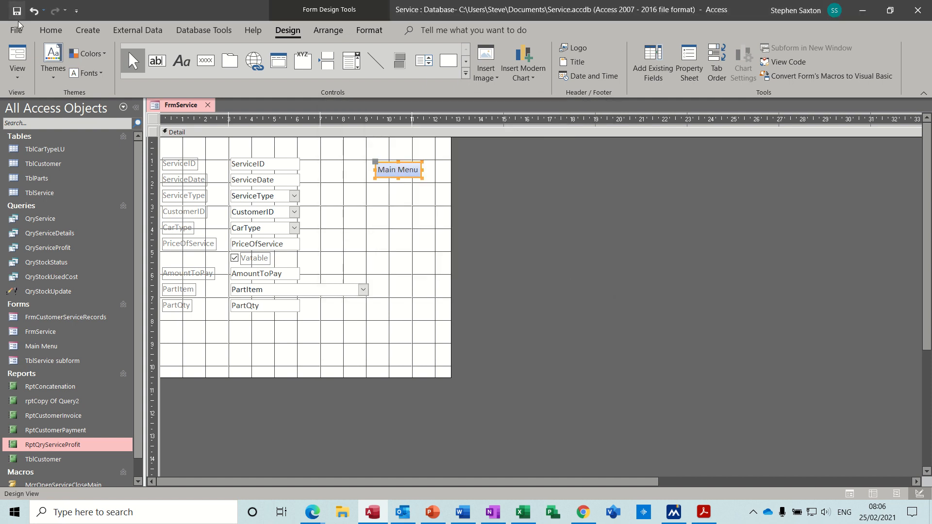
# Test the Main Menu button on FrmService in Form view and check whether FrmService stays open.
pyautogui.click(17, 58)
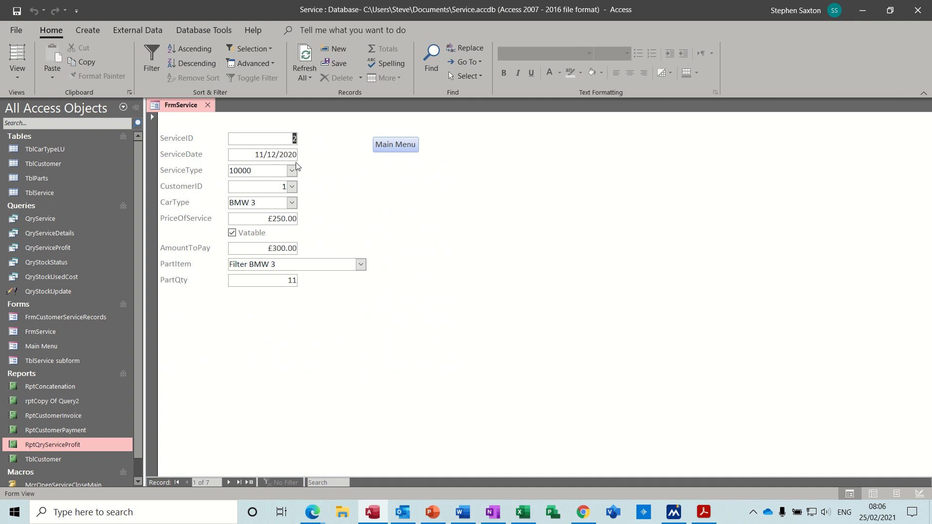
pyautogui.click(396, 147)
pyautogui.click(187, 105)
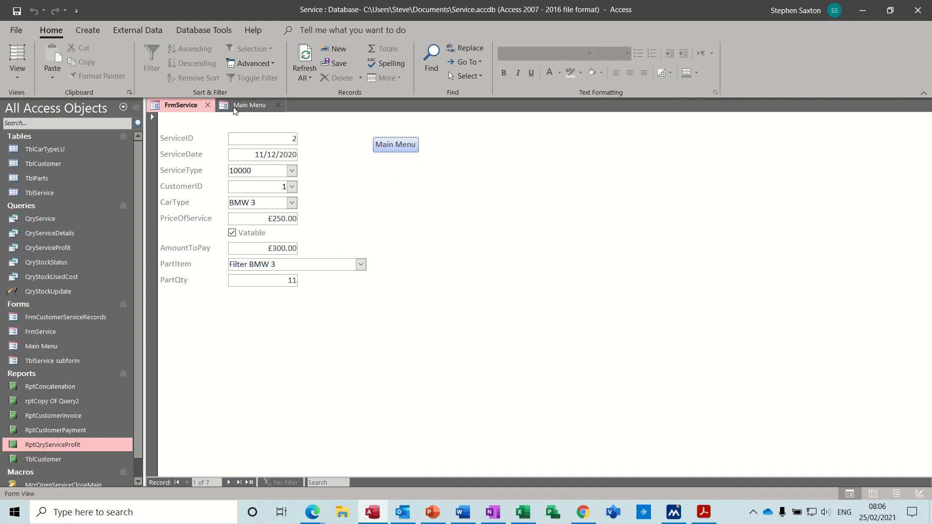
# Create a new macro with an OpenForm action that opens the Main Menu form in Form view.
pyautogui.click(93, 33)
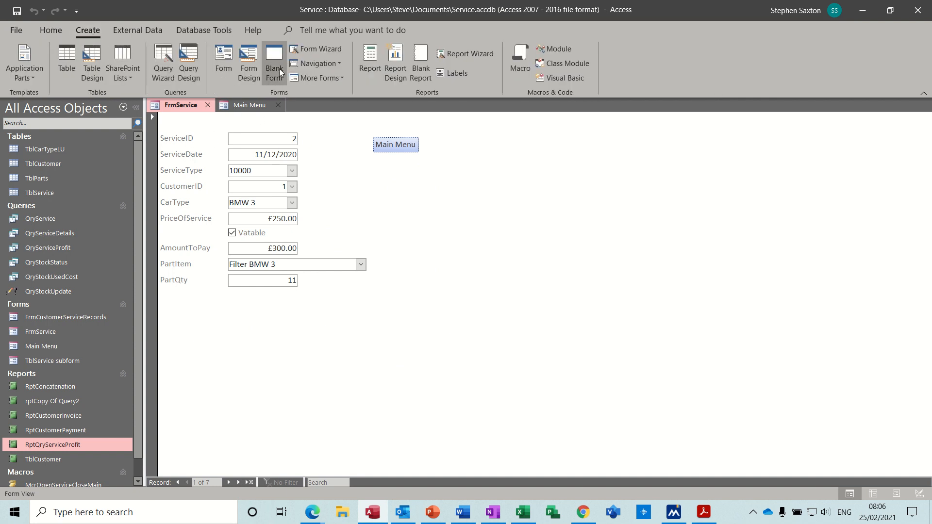
pyautogui.click(518, 58)
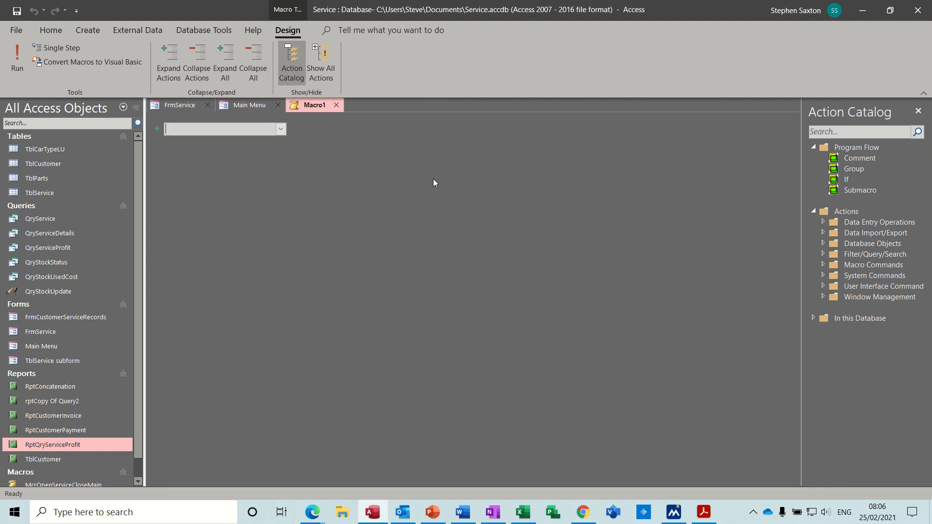
pyautogui.write('OpenForm')
pyautogui.click(281, 130)
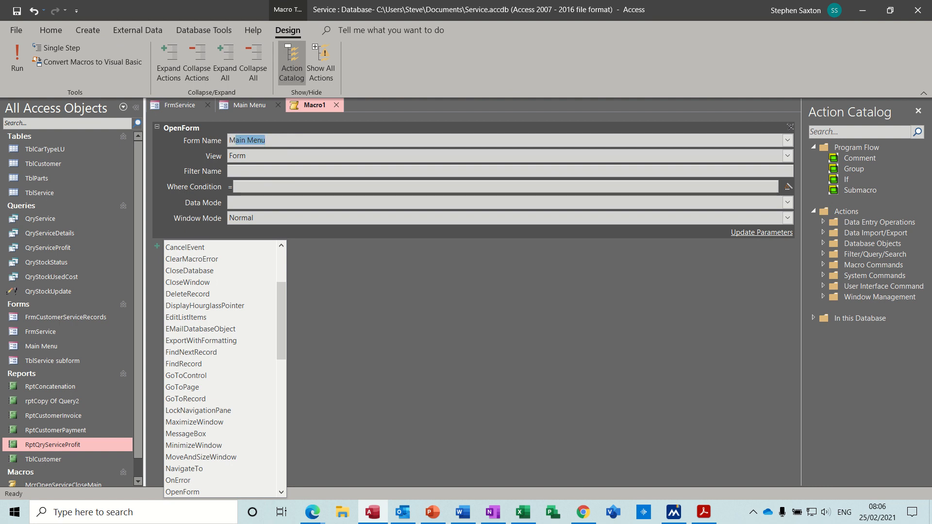
pyautogui.click(341, 264)
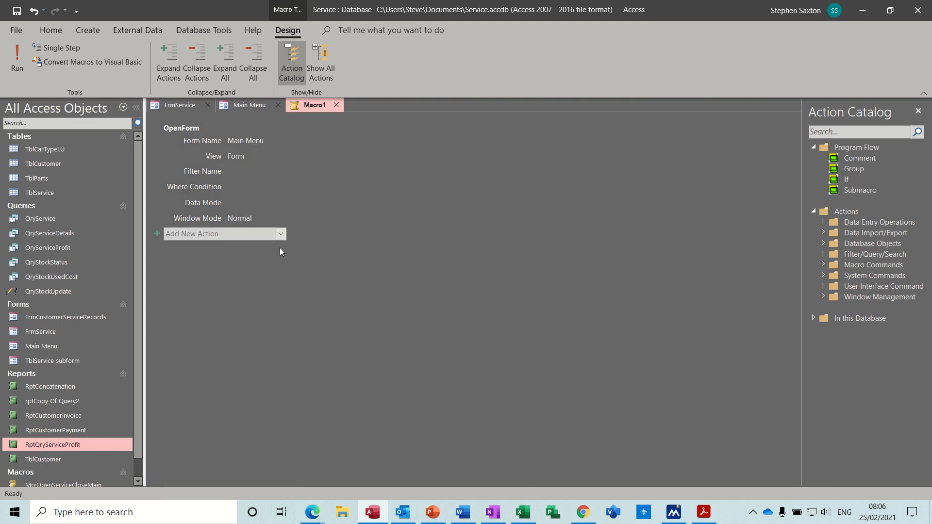
# Add a CloseWindow action to the macro with object type Form and object name FrmService.
pyautogui.write('Clo')
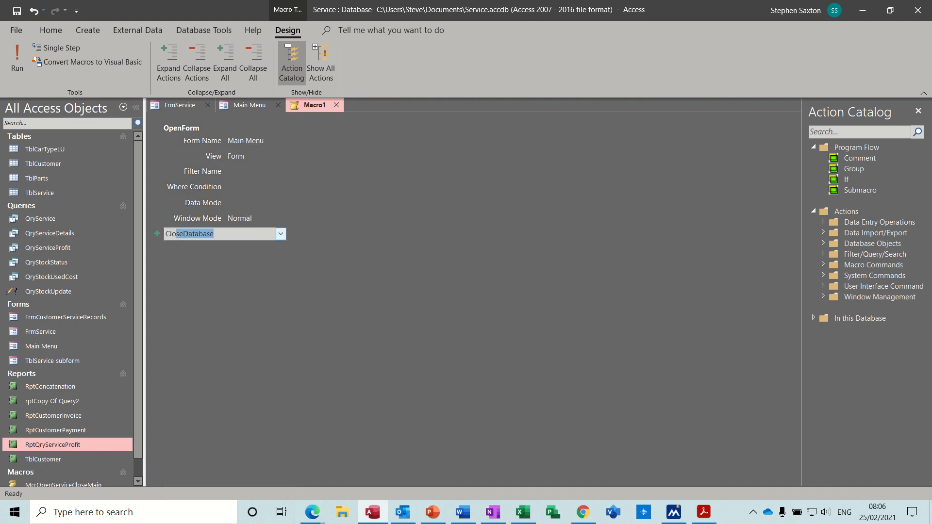
pyautogui.write('seW')
pyautogui.press('Return')
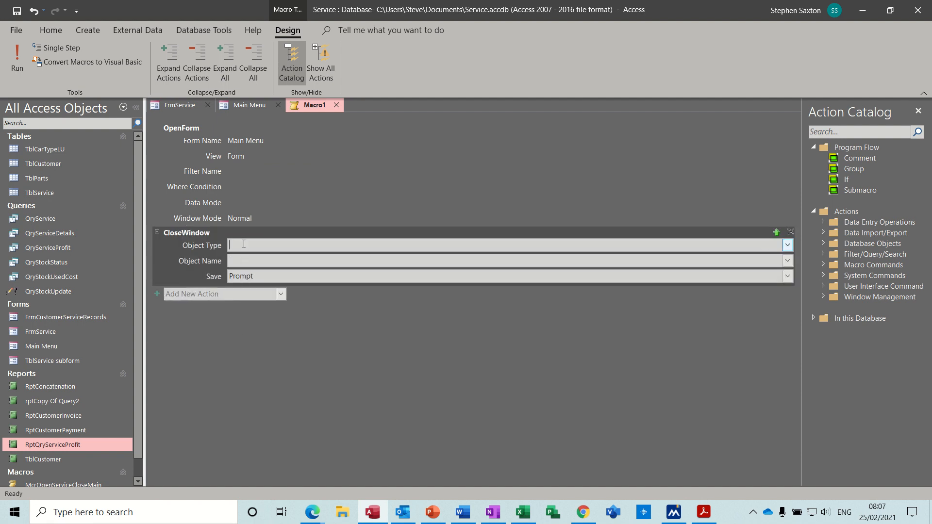
pyautogui.write('Form')
pyautogui.click(235, 261)
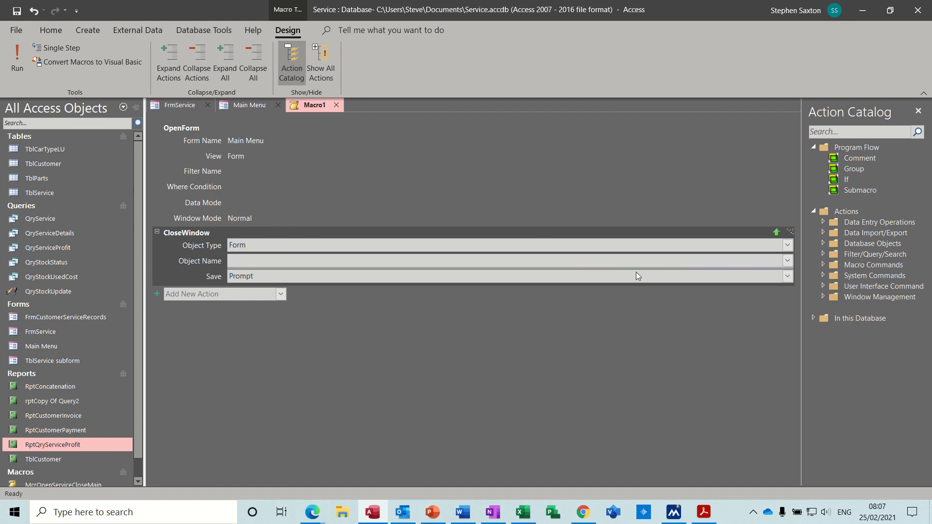
pyautogui.click(295, 244)
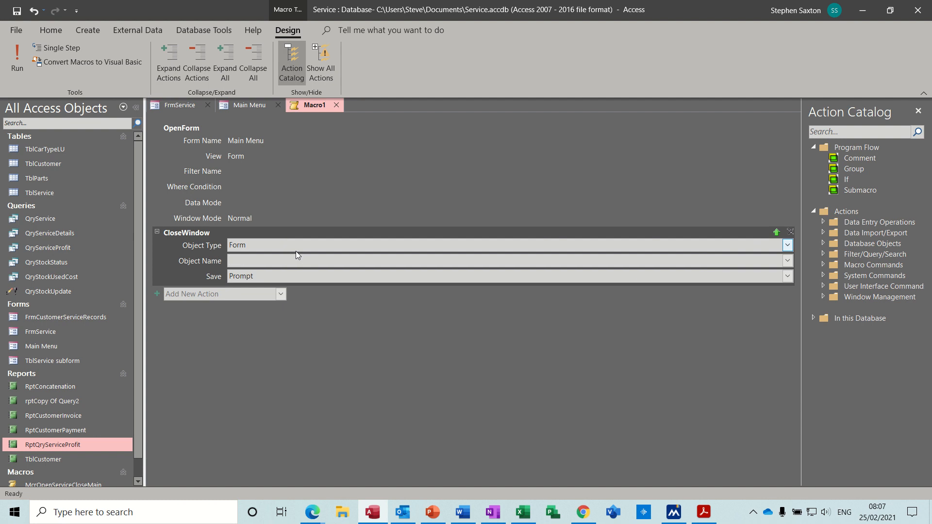
pyautogui.doubleClick(296, 246)
pyautogui.click(787, 245)
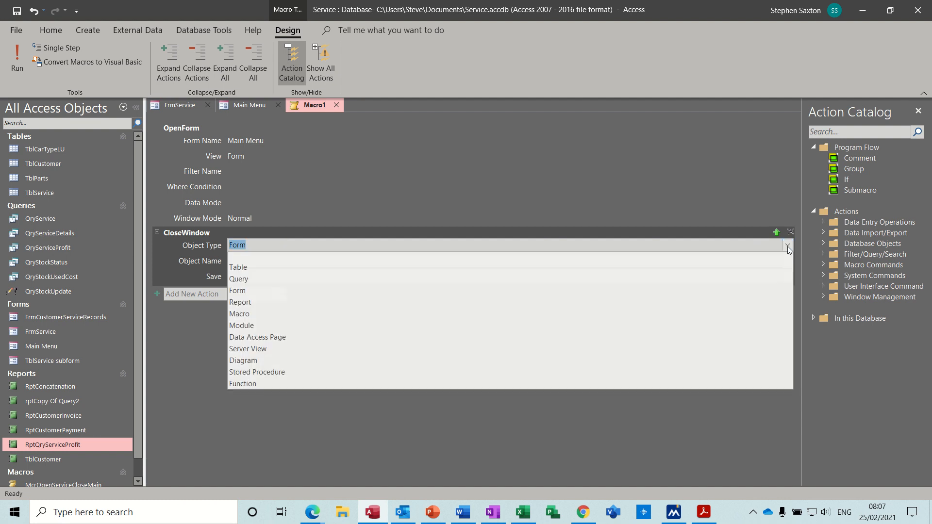
pyautogui.click(346, 291)
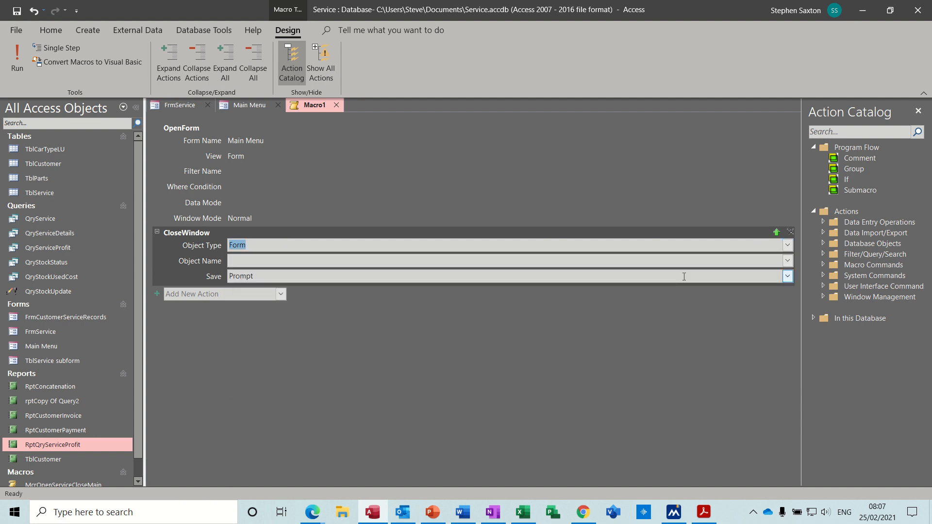
pyautogui.click(787, 262)
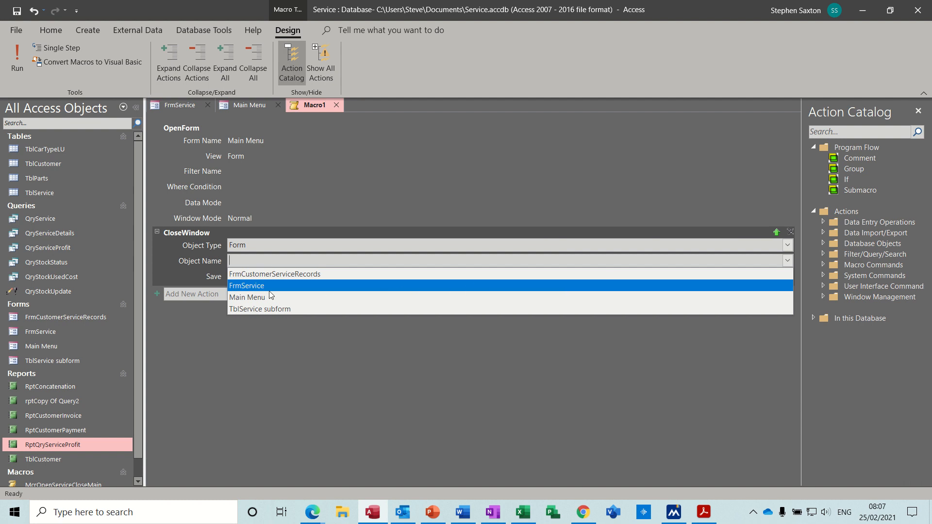
pyautogui.click(252, 285)
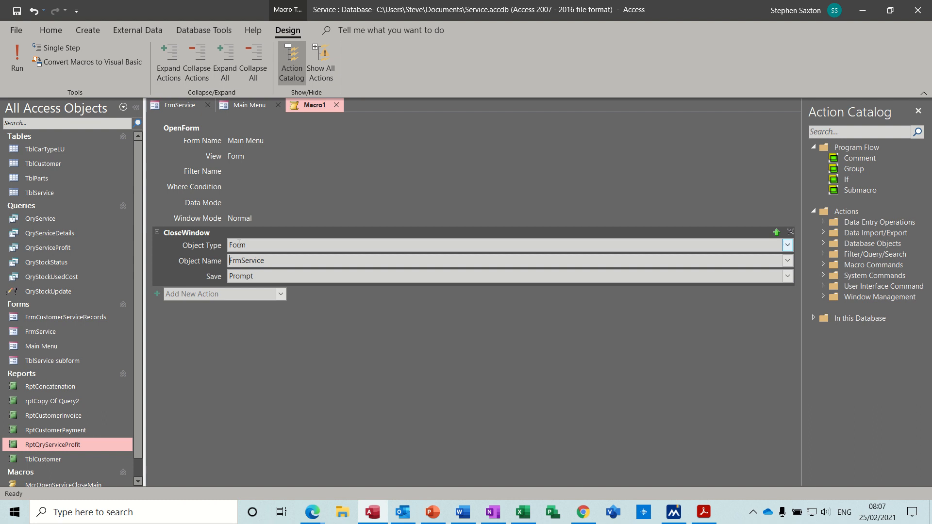
pyautogui.click(263, 260)
# Save the macro as McrOpenMainCloseService and close it.
pyautogui.click(17, 10)
pyautogui.write('McrOpenMainCloseService')
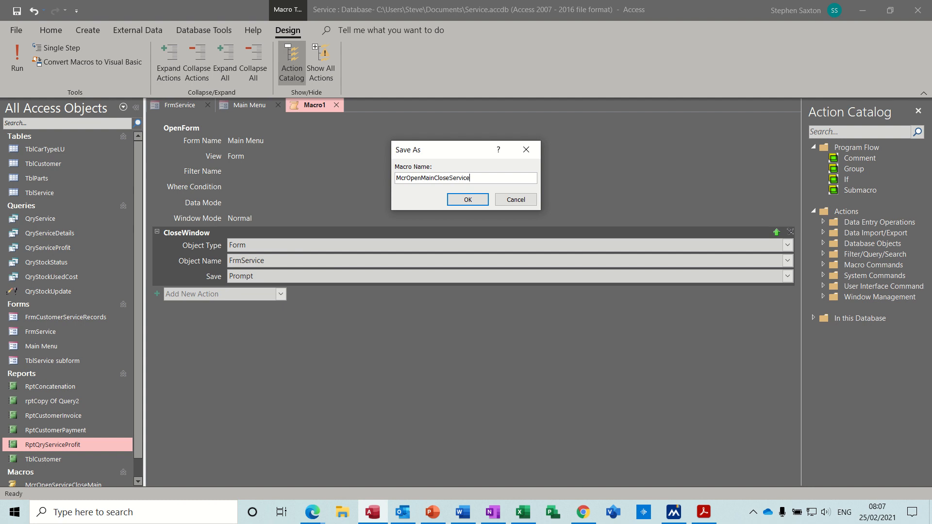
pyautogui.click(475, 201)
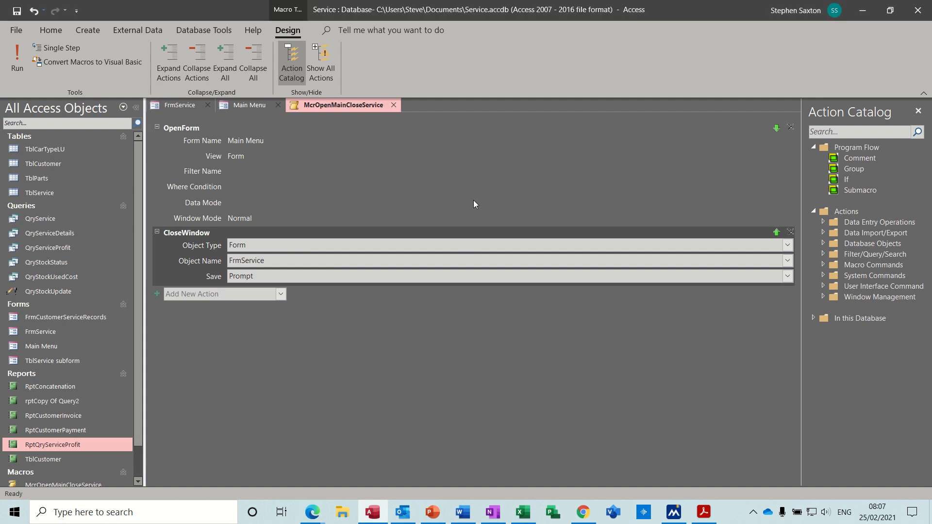
pyautogui.click(394, 105)
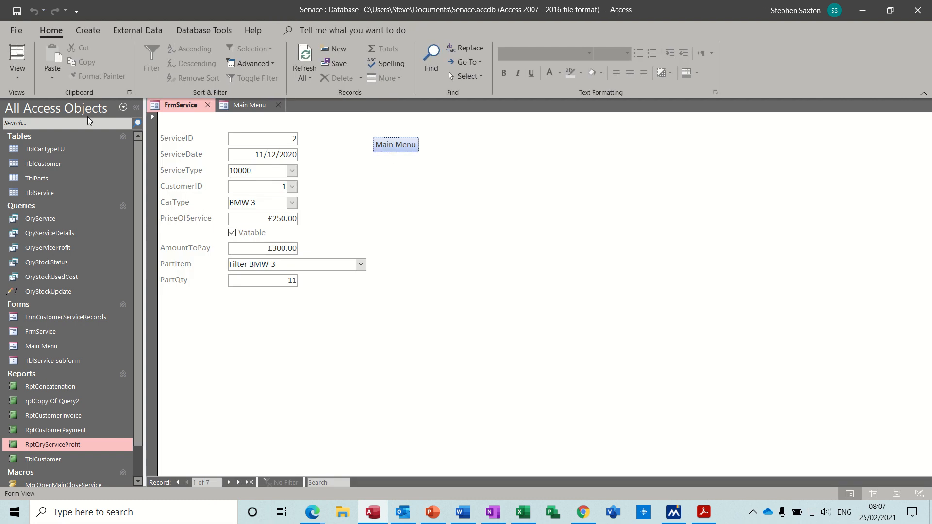
# In FrmService's Design view, delete the Main Menu button and draw a new command button beside the ServiceID field.
pyautogui.click(17, 72)
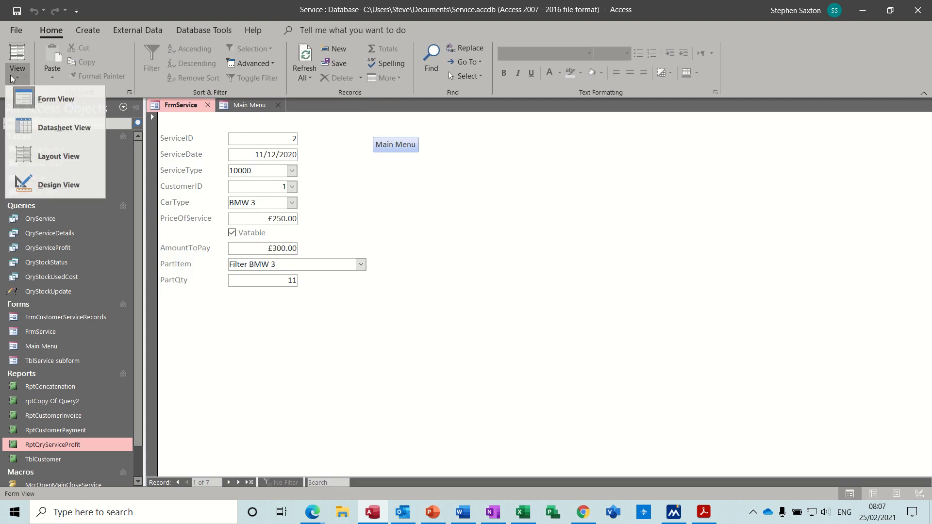
pyautogui.click(51, 190)
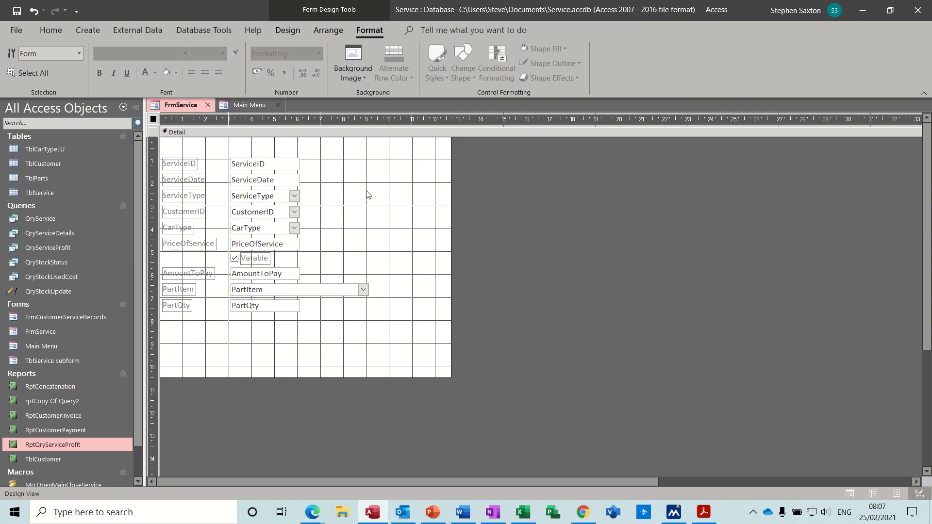
pyautogui.click(288, 30)
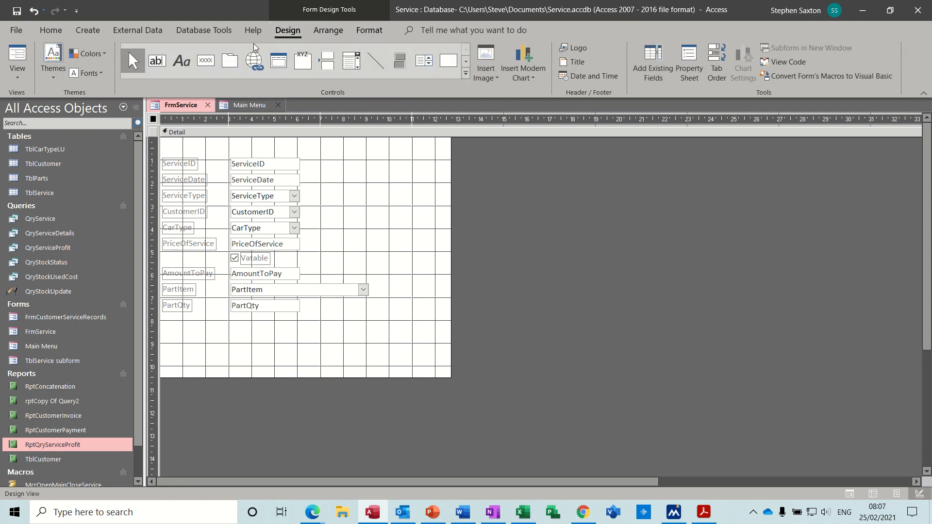
pyautogui.click(205, 60)
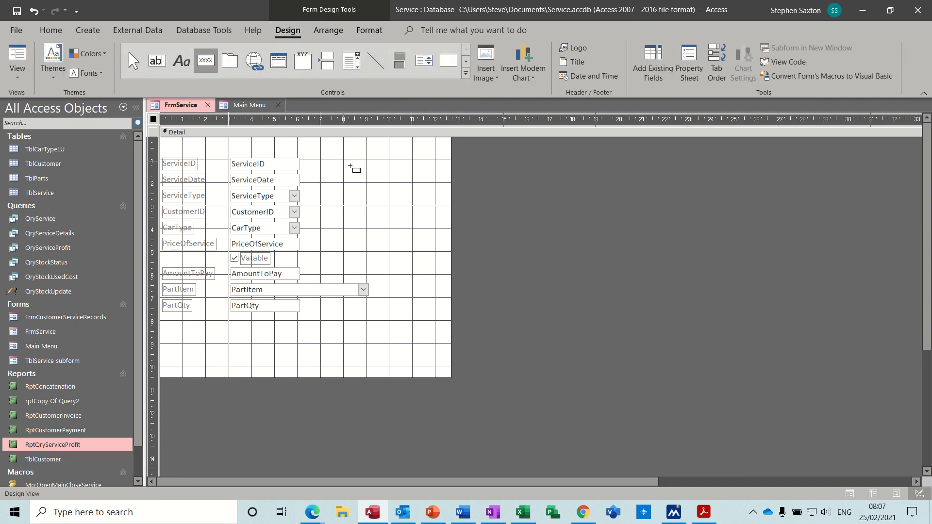
pyautogui.moveTo(345, 162); pyautogui.dragTo(420, 187)
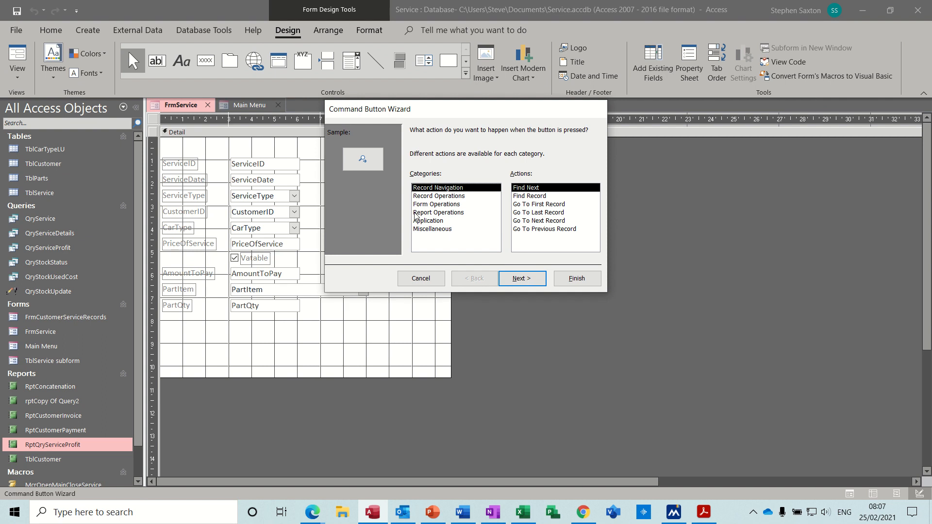
# Set the new button to run the macro McrOpenMainCloseService and give it the text "Main Menu".
pyautogui.click(425, 229)
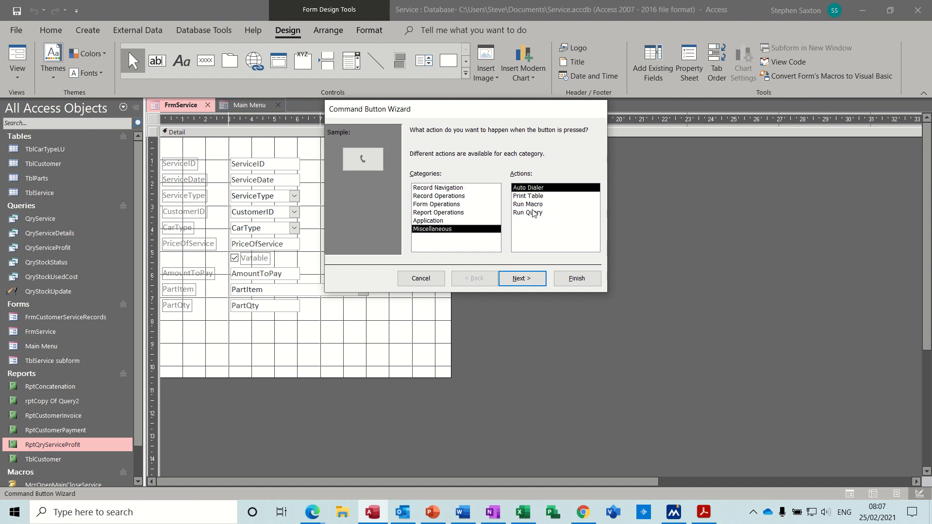
pyautogui.click(531, 204)
pyautogui.click(527, 280)
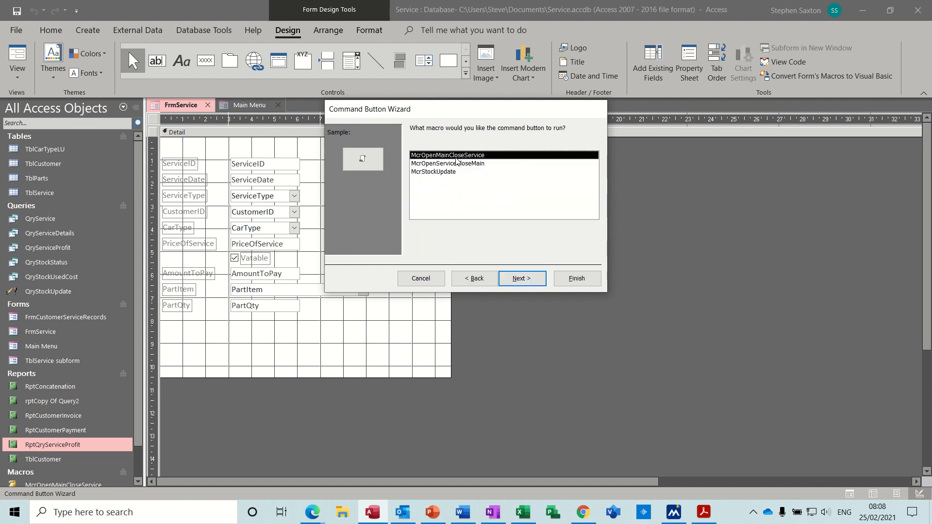
pyautogui.click(521, 279)
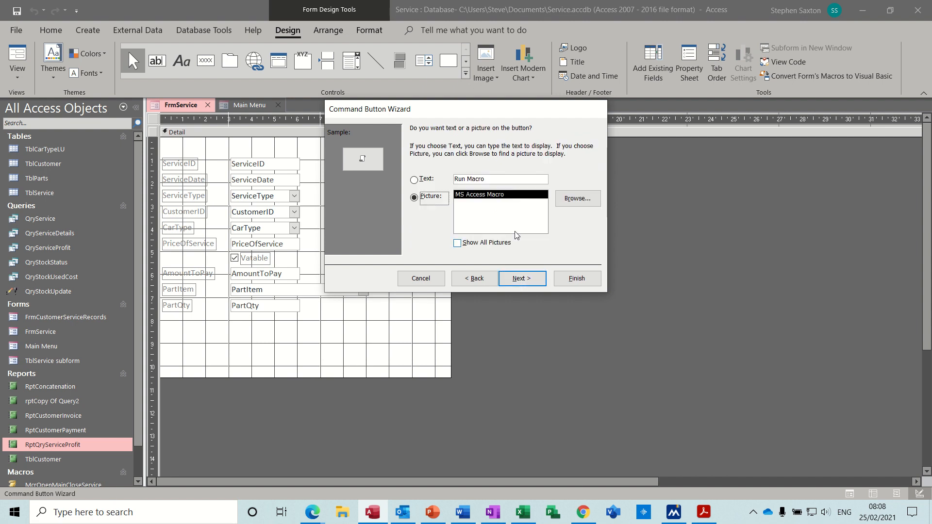
pyautogui.moveTo(485, 179); pyautogui.dragTo(439, 175)
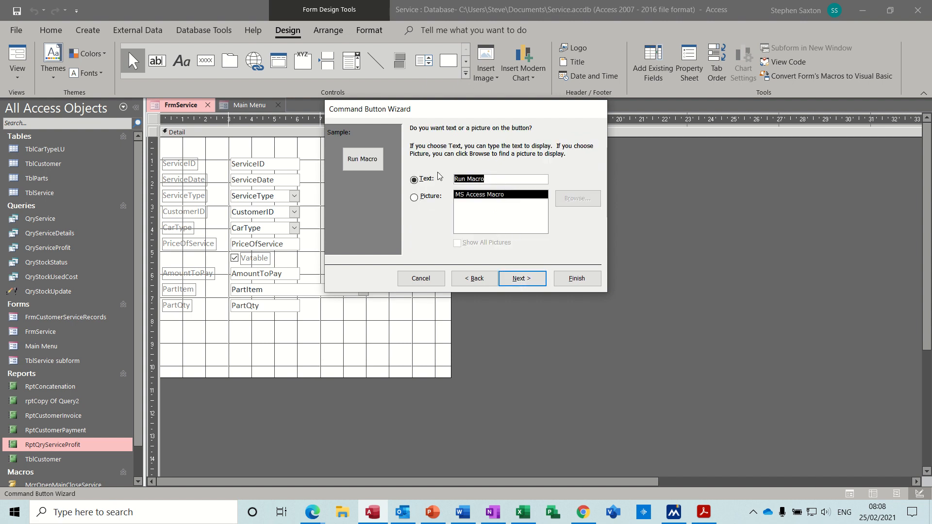
pyautogui.write('Main Menu')
pyautogui.click(577, 278)
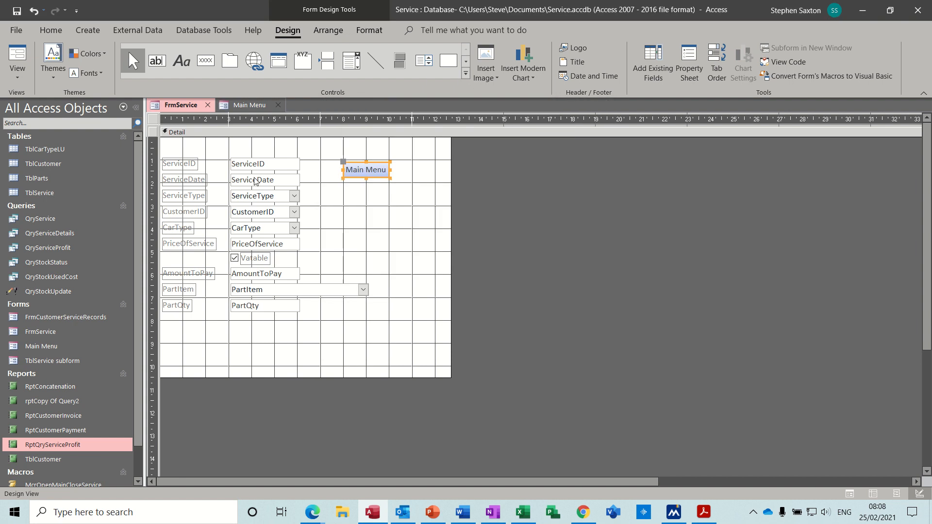
# Test navigation in Form view from FrmService to the Main Menu and back with the Open Service Form button.
pyautogui.click(21, 53)
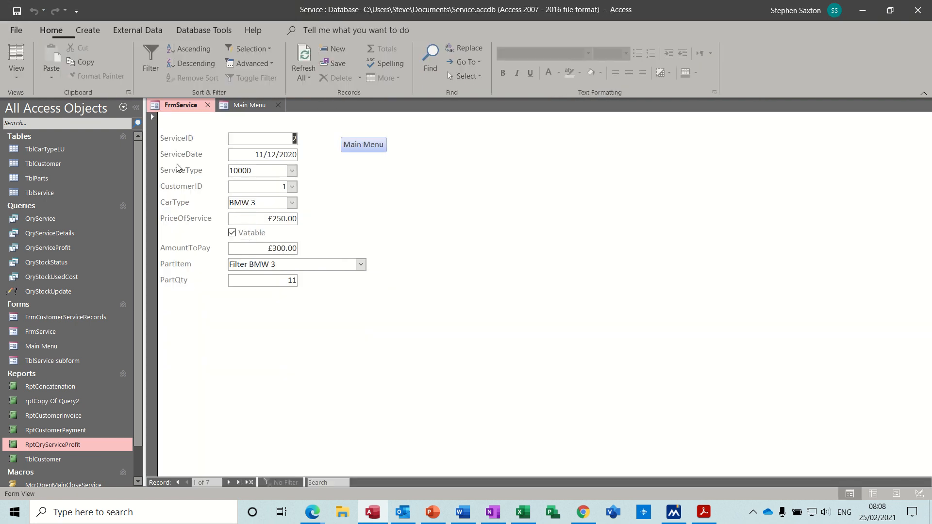
pyautogui.click(365, 148)
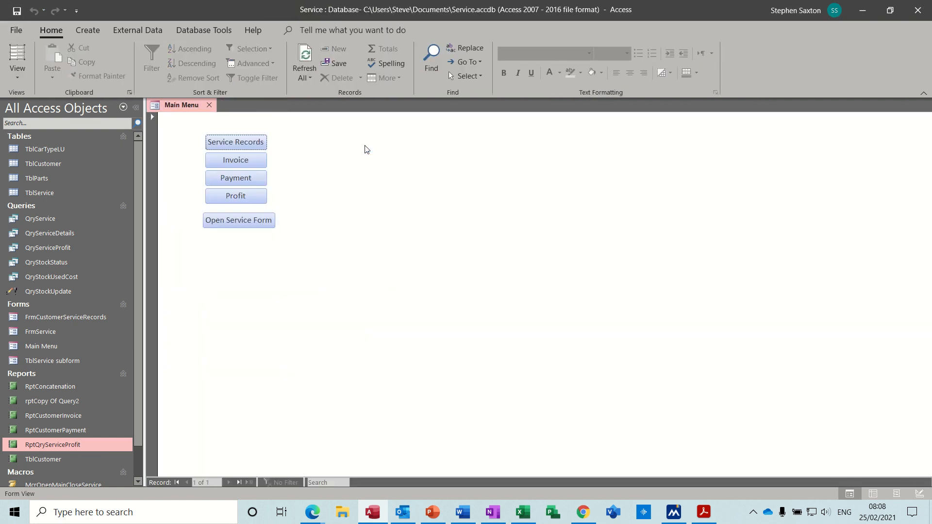
pyautogui.click(258, 224)
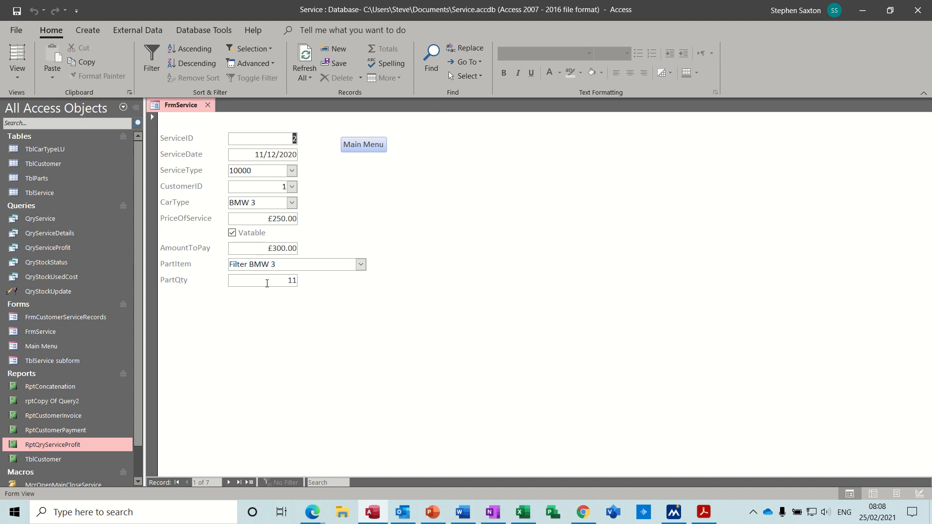
# Return to the Main Menu form, arrange its five buttons in one stacked layout in Design view, and close the form with changes saved.
pyautogui.click(363, 144)
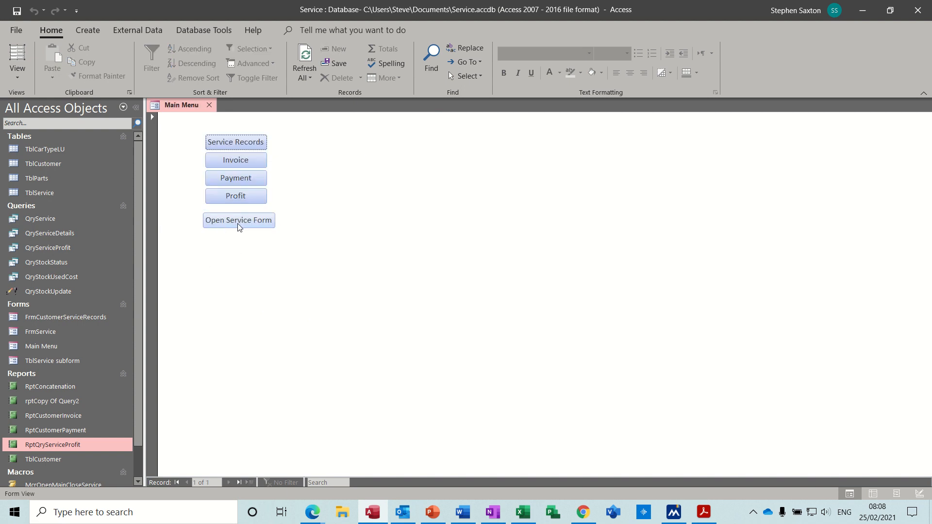
pyautogui.click(17, 77)
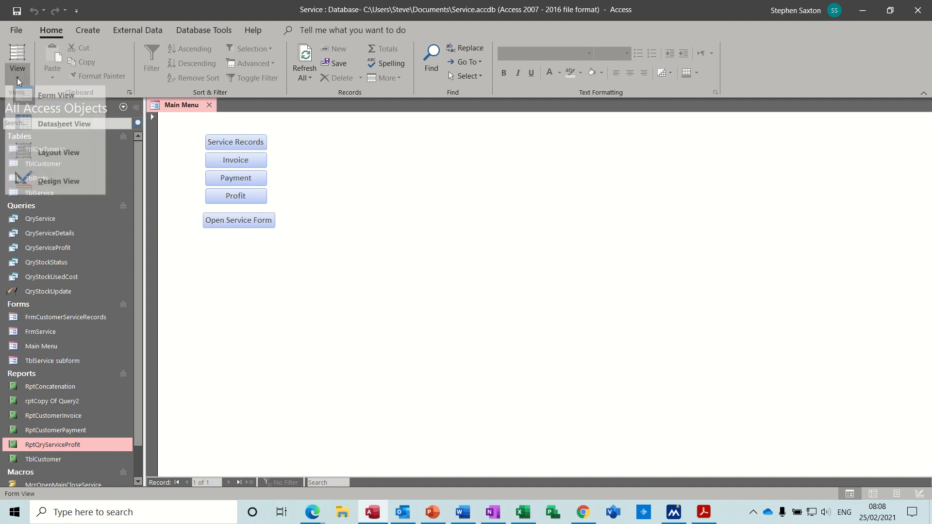
pyautogui.click(46, 182)
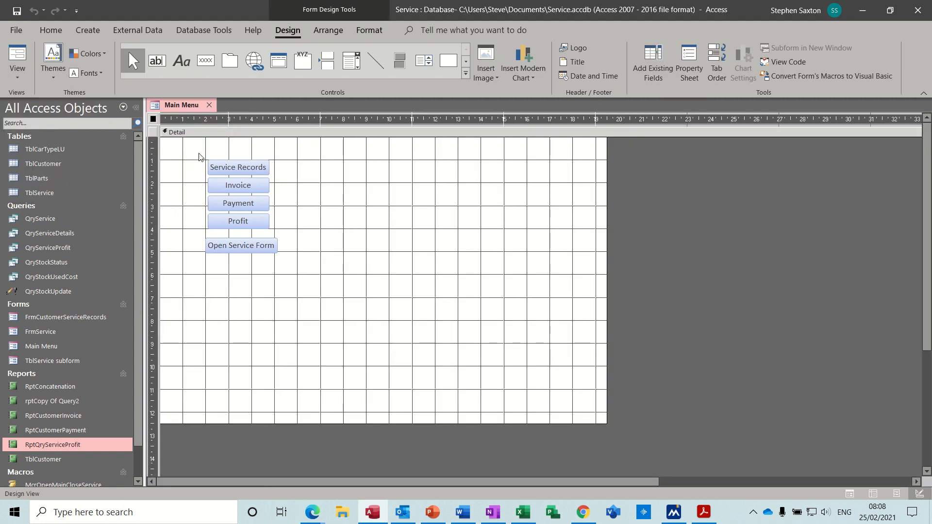
pyautogui.moveTo(198, 156); pyautogui.dragTo(298, 266)
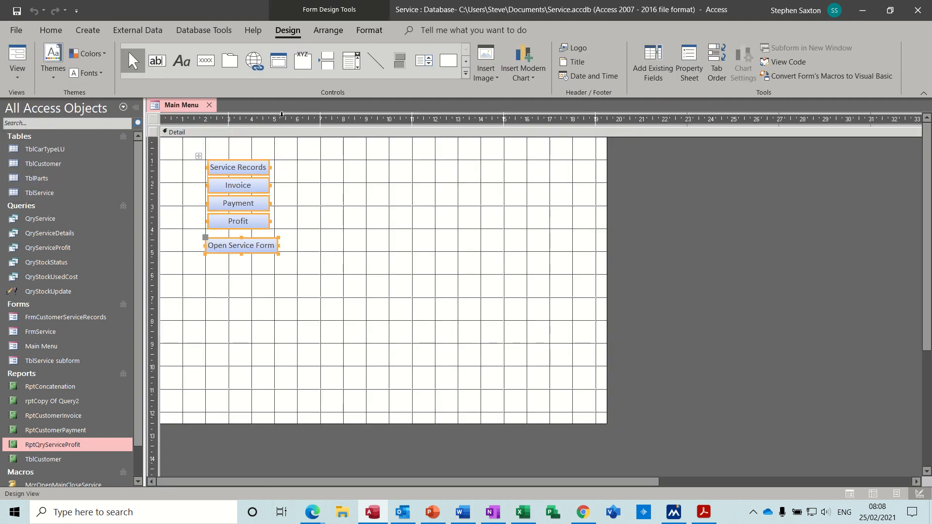
pyautogui.click(328, 30)
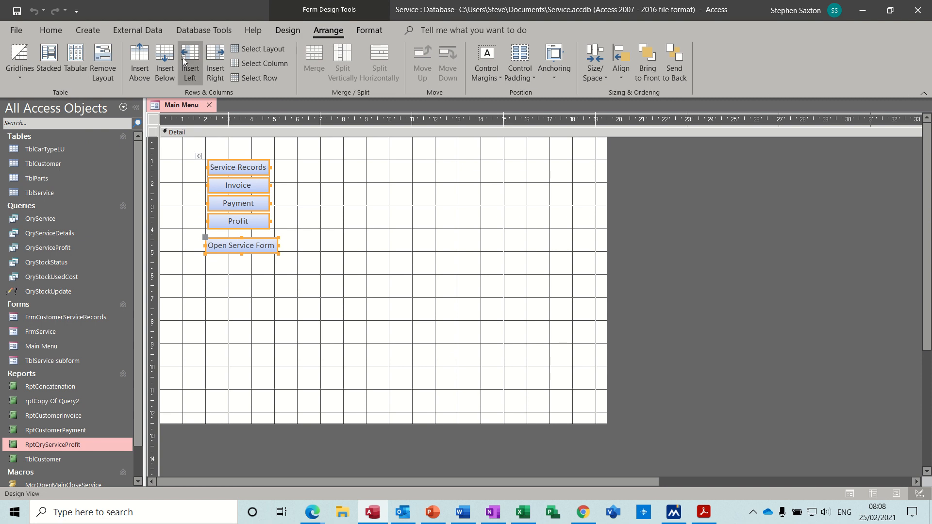
pyautogui.click(49, 58)
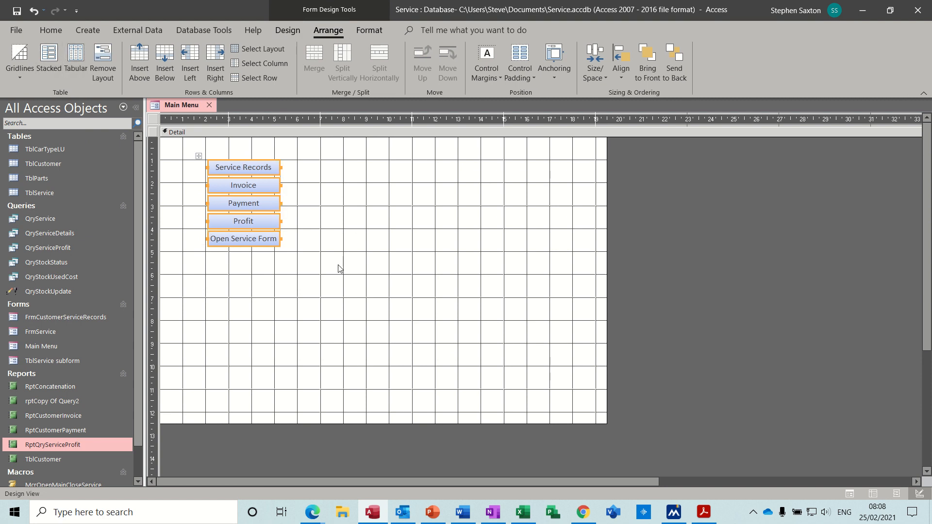
pyautogui.click(325, 195)
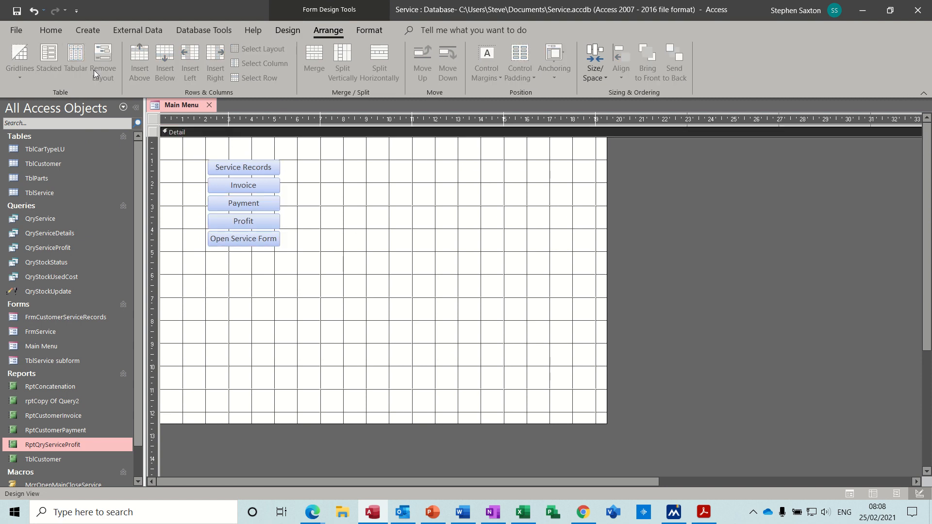
pyautogui.click(210, 105)
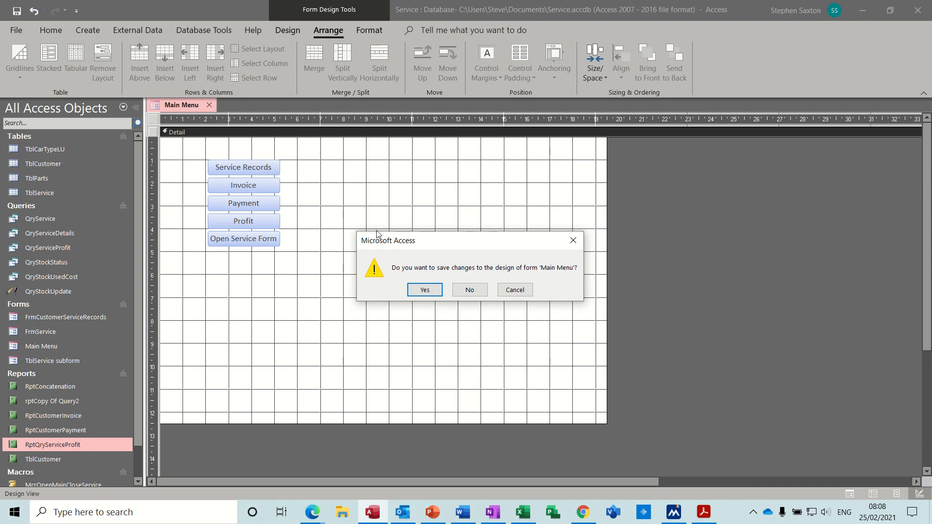
pyautogui.click(423, 290)
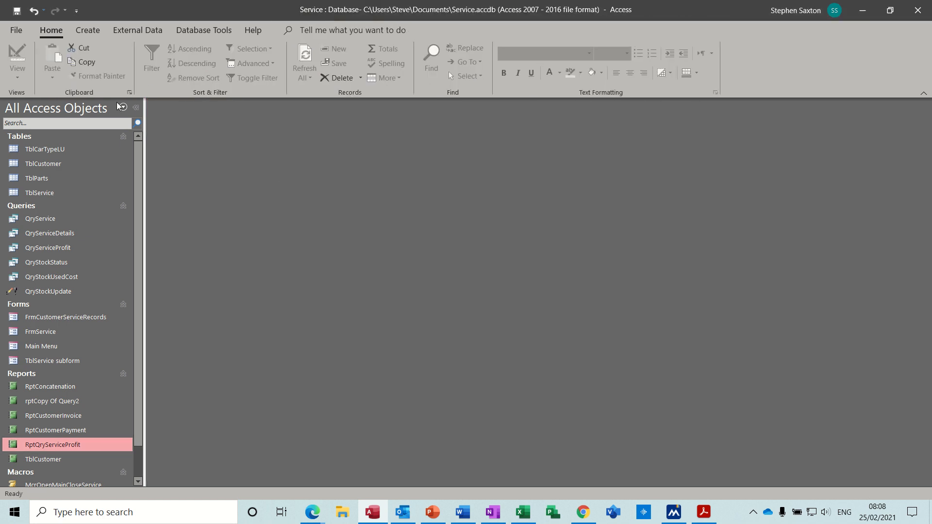
# In the current database options, set the Display Form to Main Menu and acknowledge the reopen notice.
pyautogui.click(16, 32)
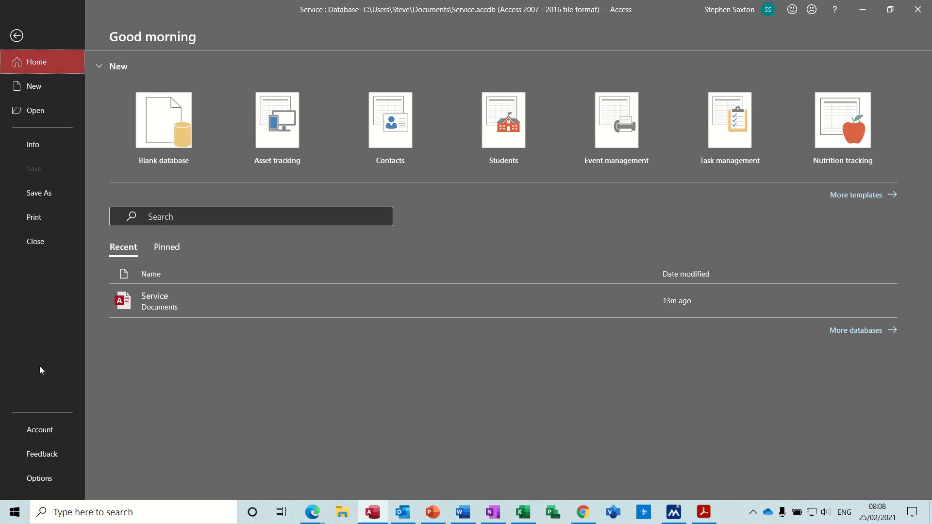
pyautogui.click(40, 478)
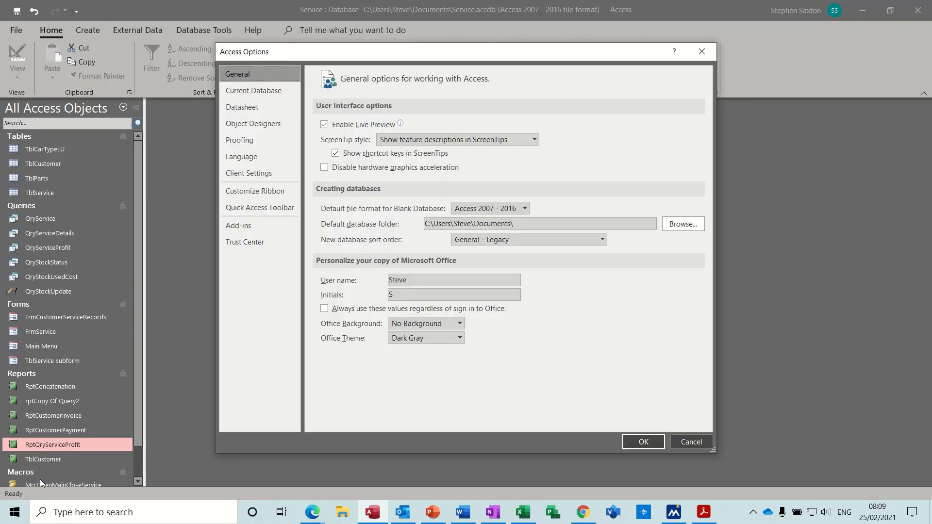
pyautogui.click(277, 91)
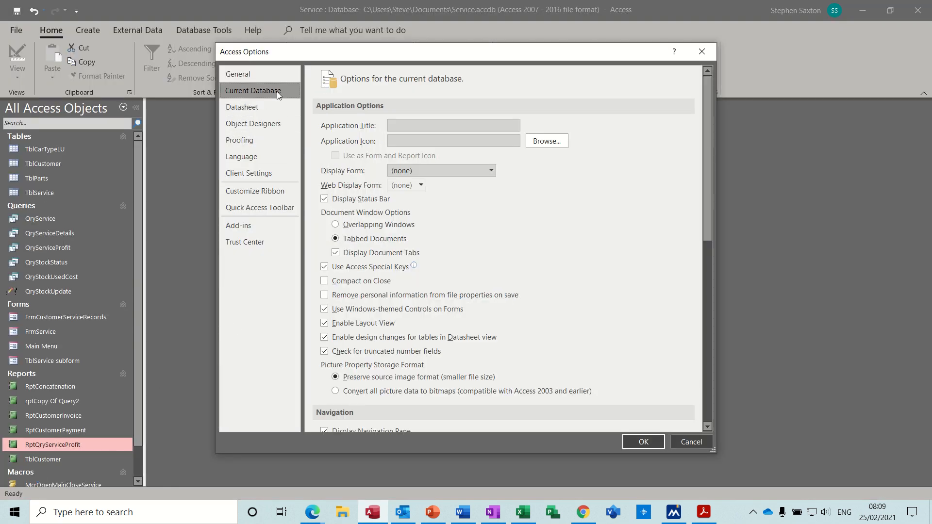
pyautogui.click(492, 173)
pyautogui.click(441, 218)
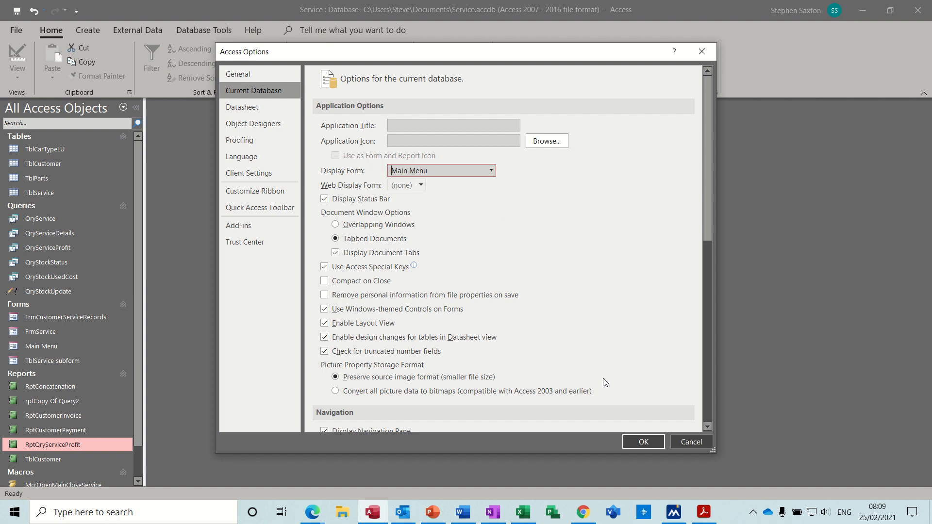
pyautogui.click(638, 444)
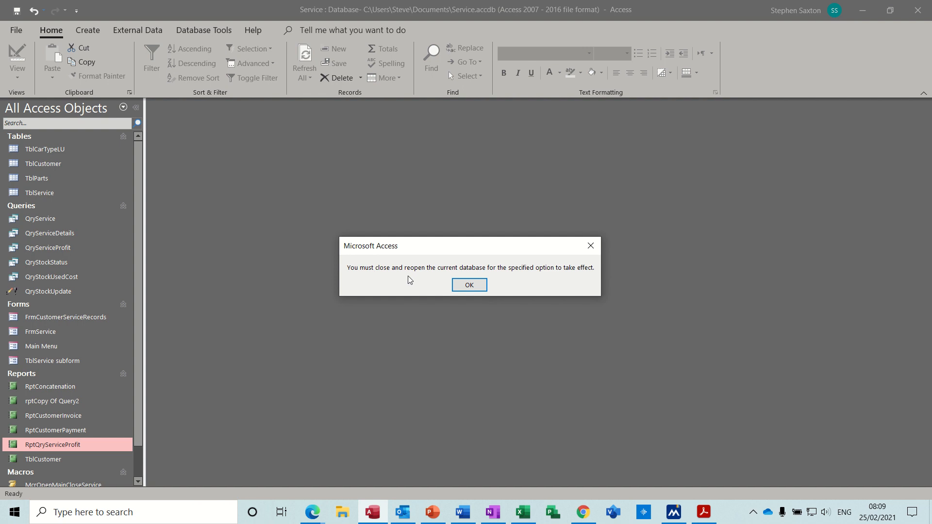
pyautogui.click(469, 287)
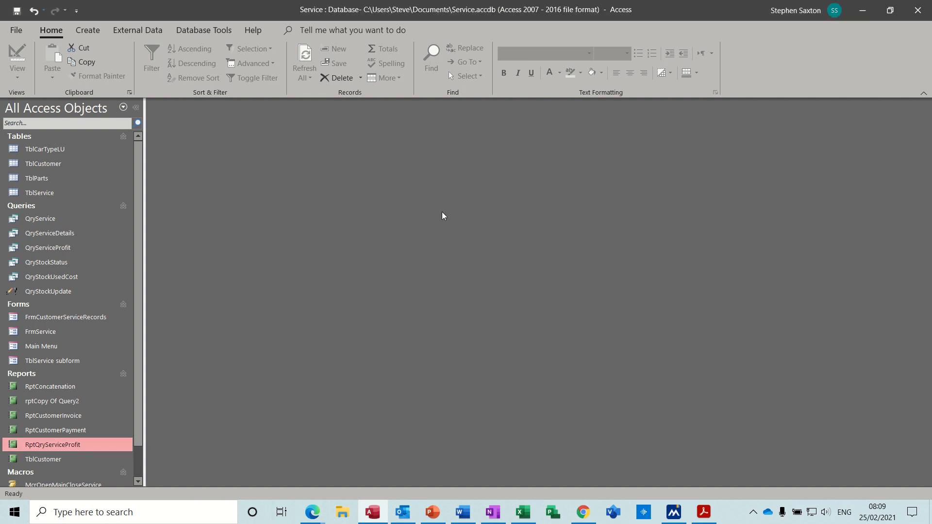